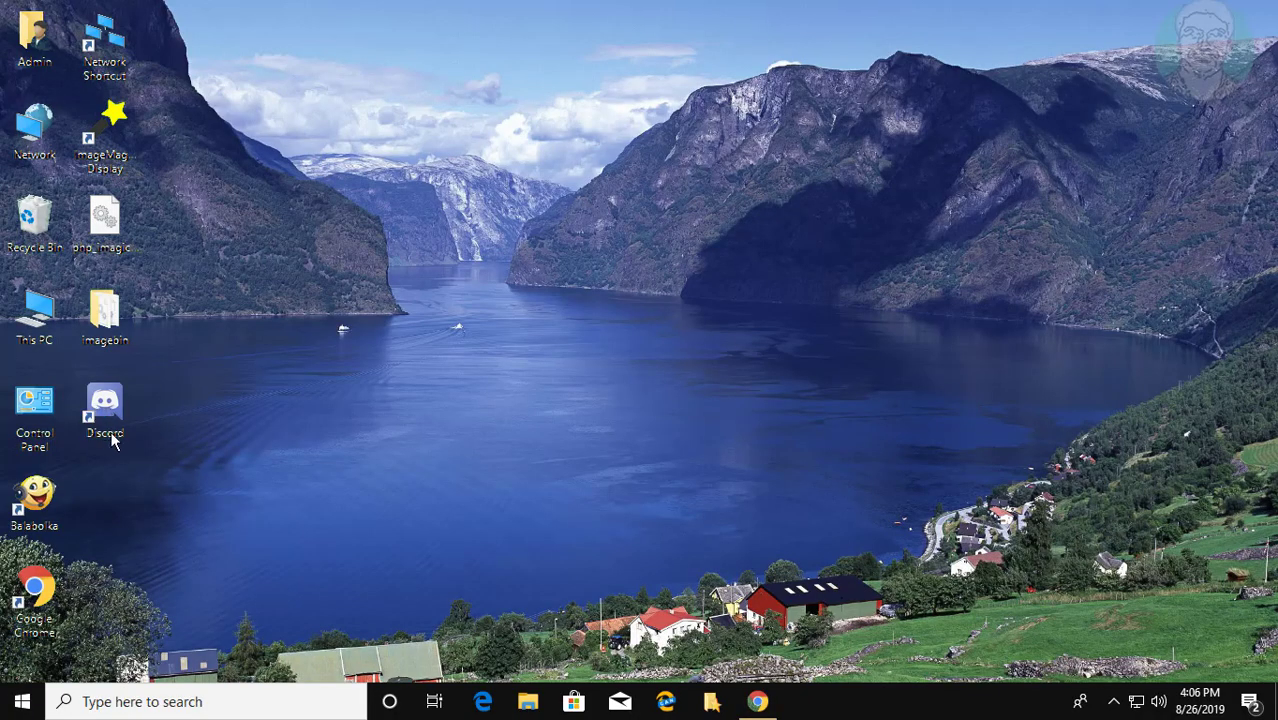
Search Windows for "control panel", open Control Panel and go to Programs and Features
{"action": "left_click", "coordinate": [112, 703]}
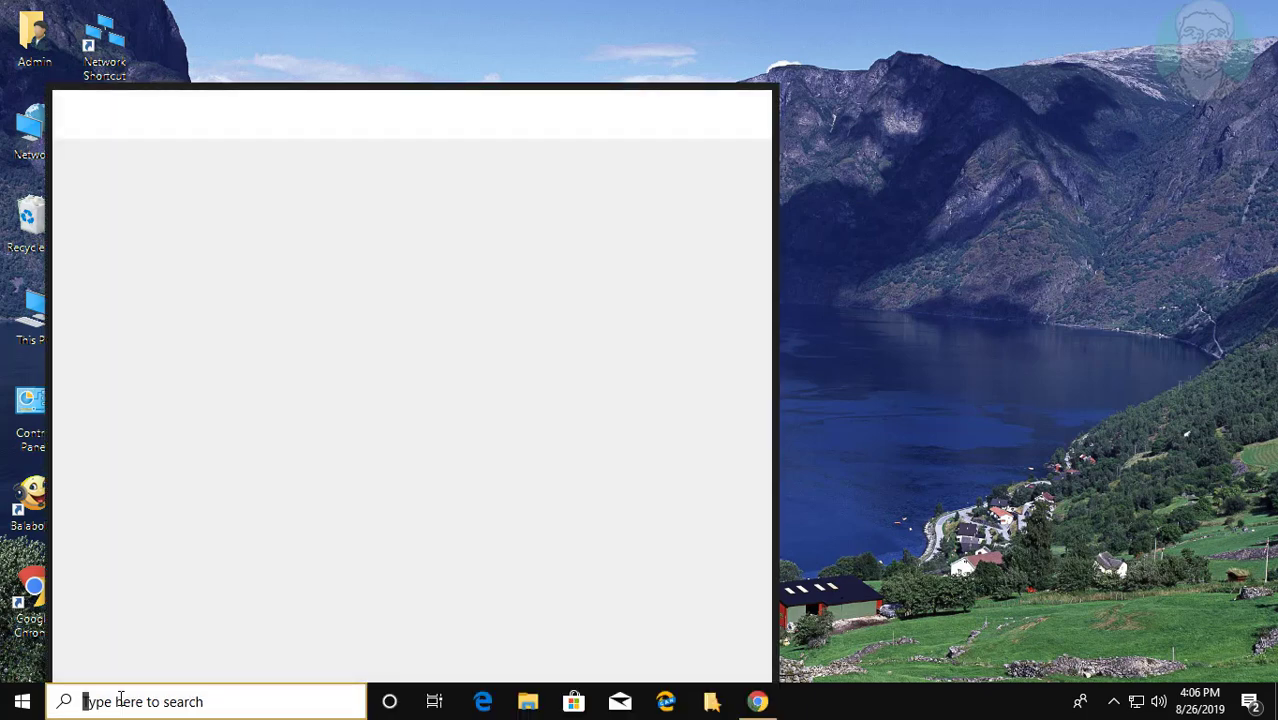
{"action": "type", "text": "c"}
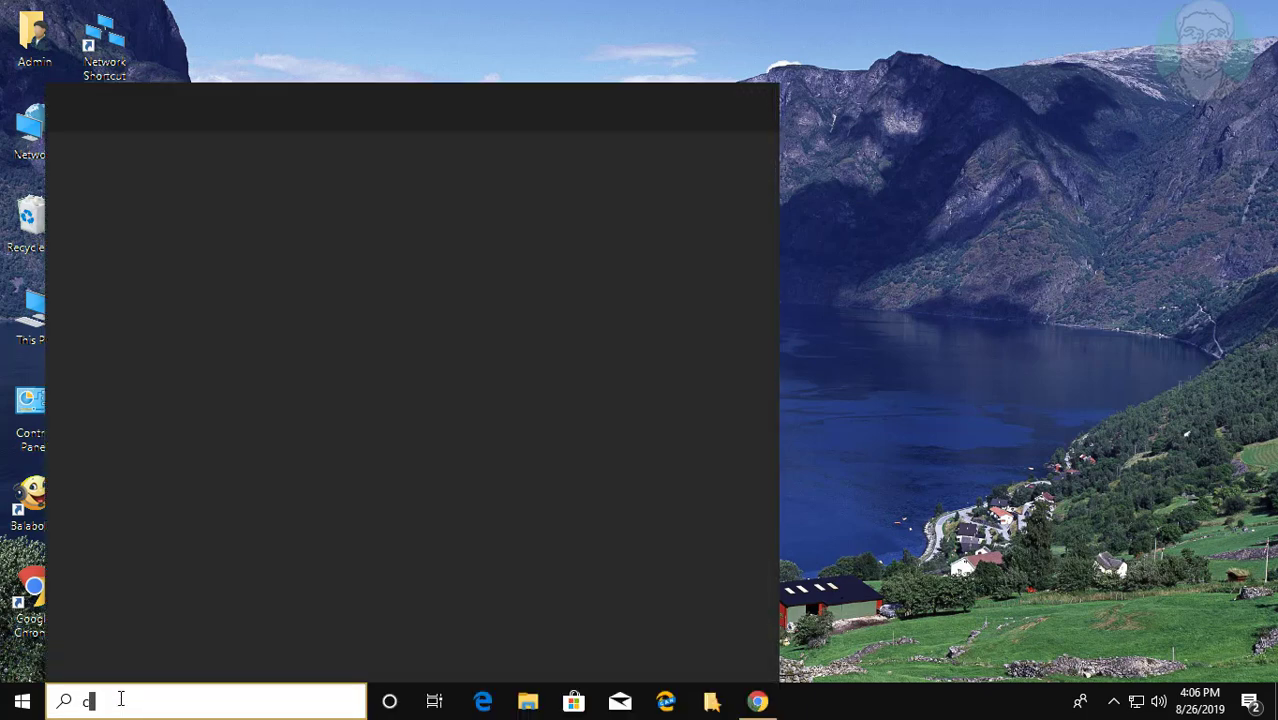
{"action": "type", "text": "ontr"}
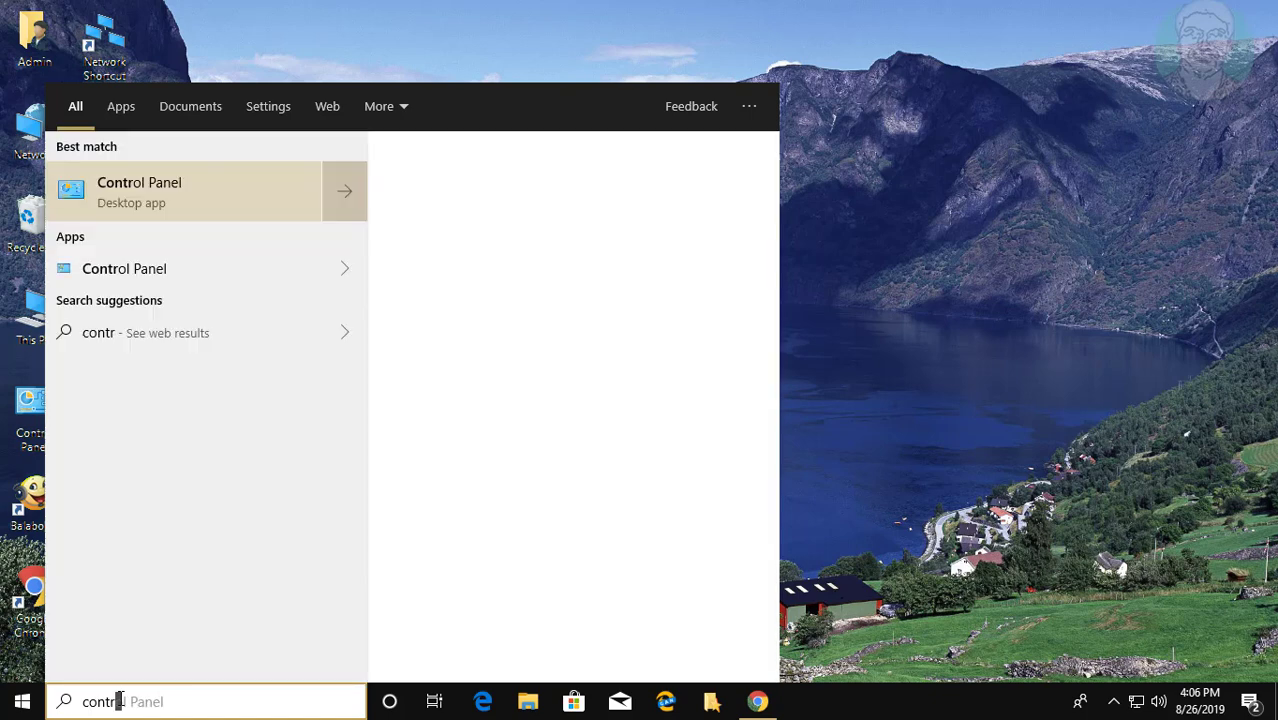
{"action": "type", "text": "ol panel"}
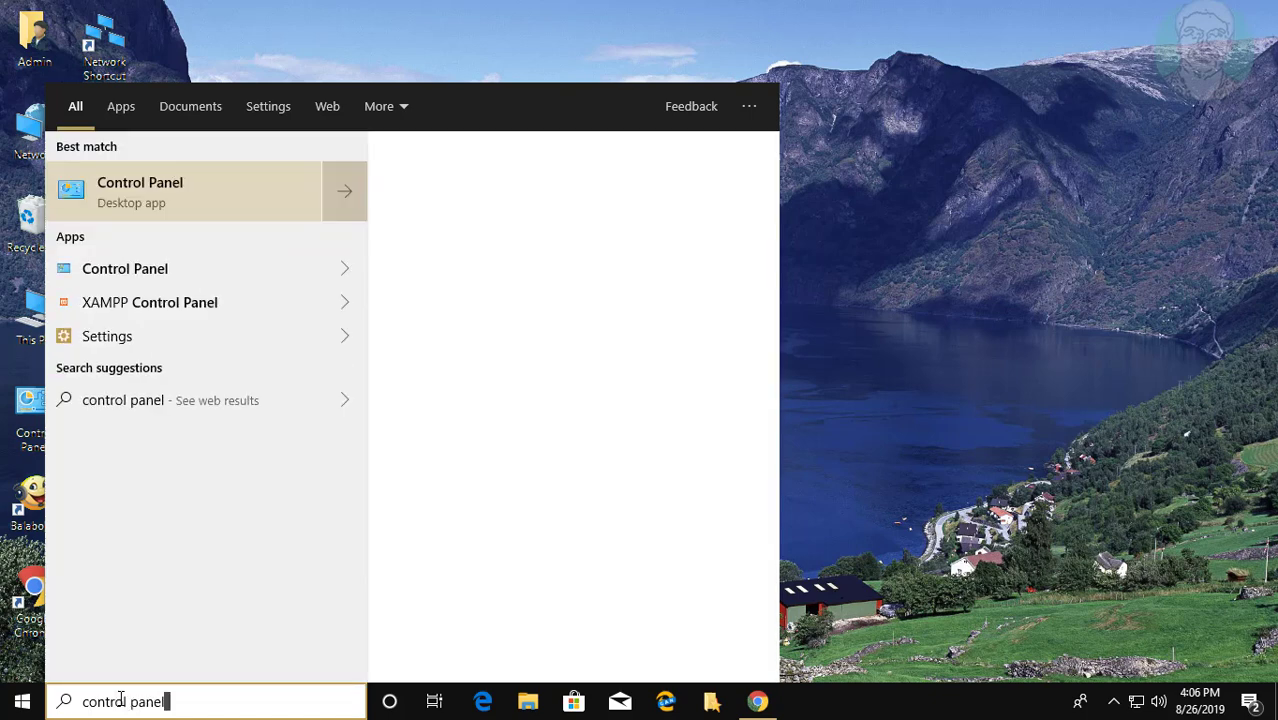
{"action": "left_click", "coordinate": [183, 208]}
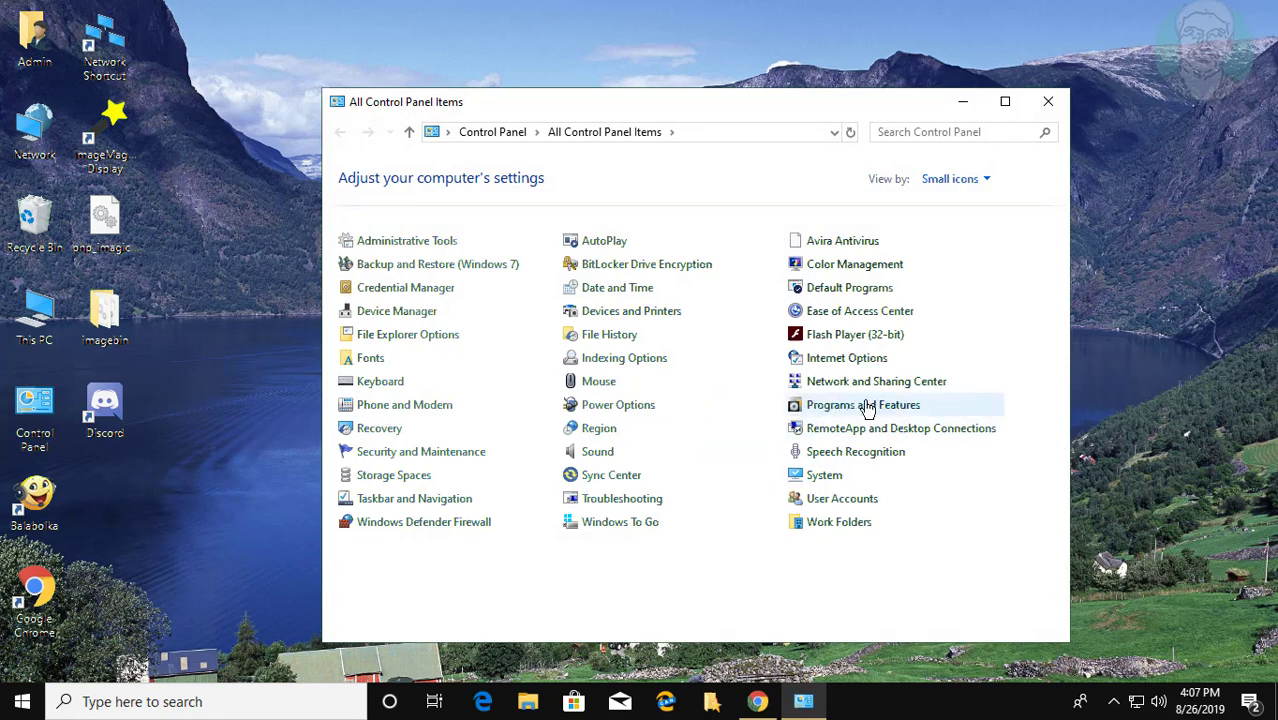
{"action": "left_click", "coordinate": [866, 410]}
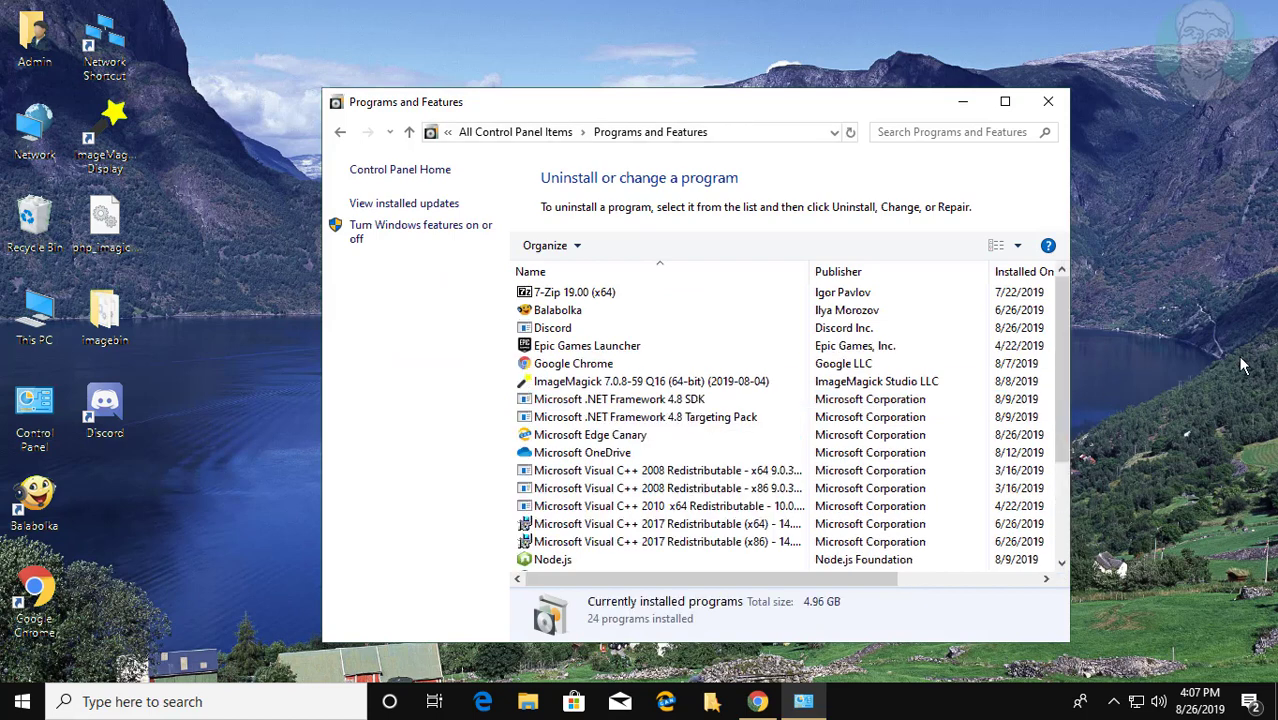
Uninstall Discord, agree to remove it from the Programs and Features list, and close the window
{"action": "left_click", "coordinate": [562, 332]}
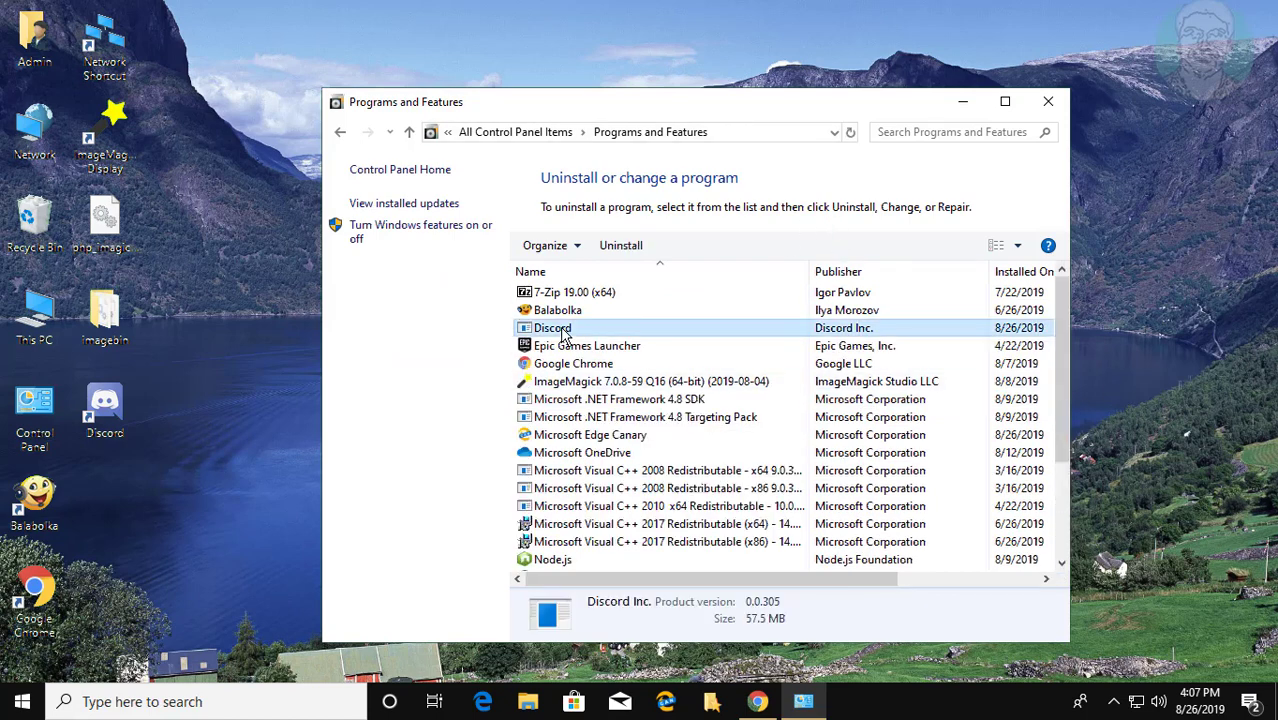
{"action": "left_click", "coordinate": [620, 247]}
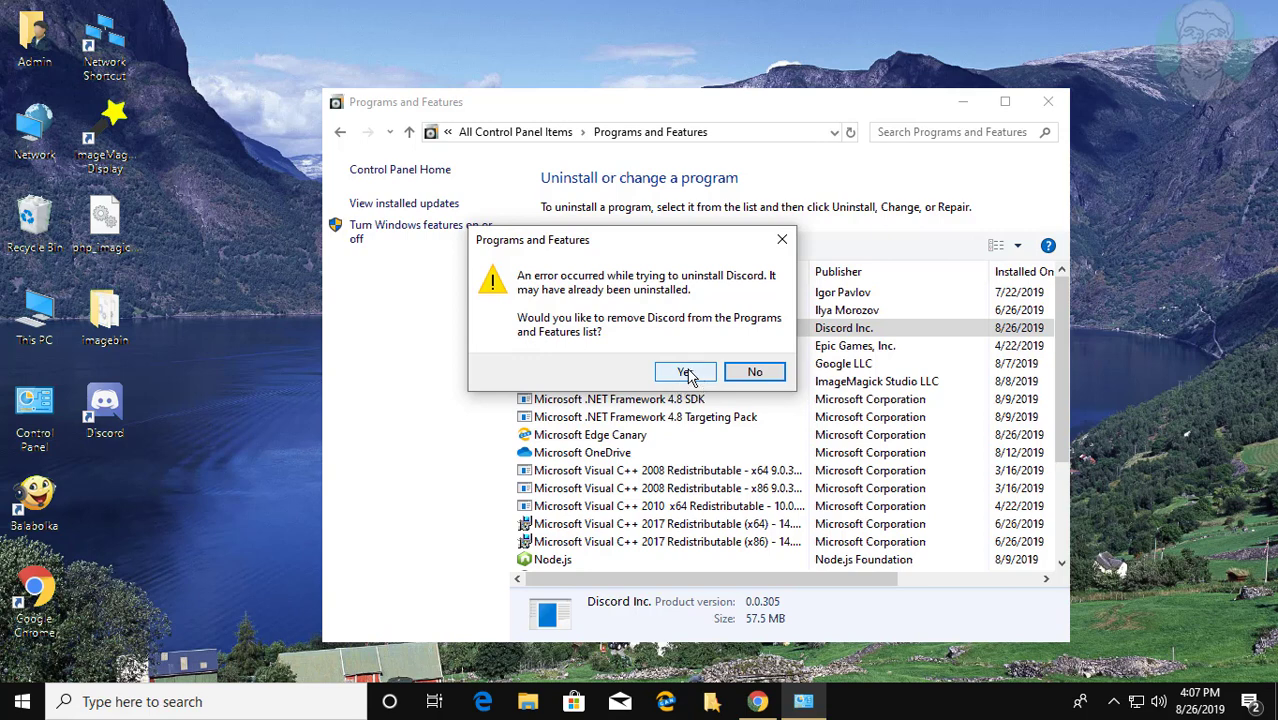
{"action": "left_click", "coordinate": [686, 372]}
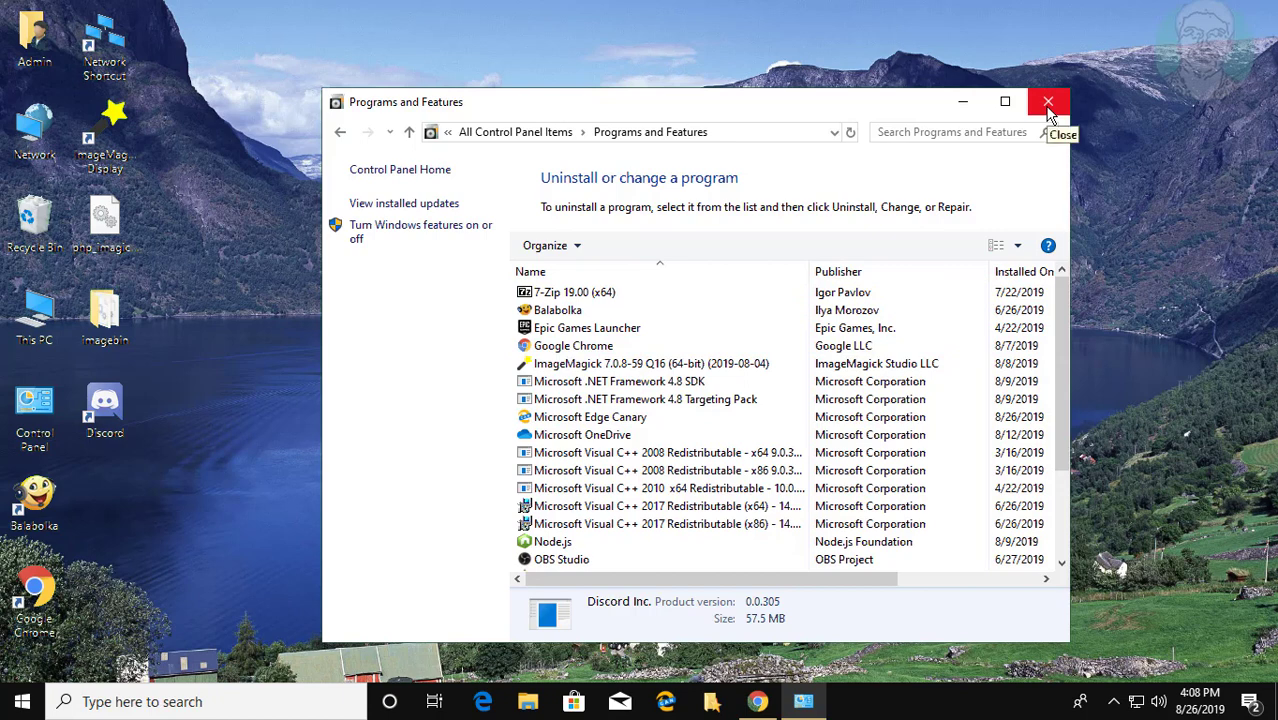
{"action": "left_click", "coordinate": [1049, 110]}
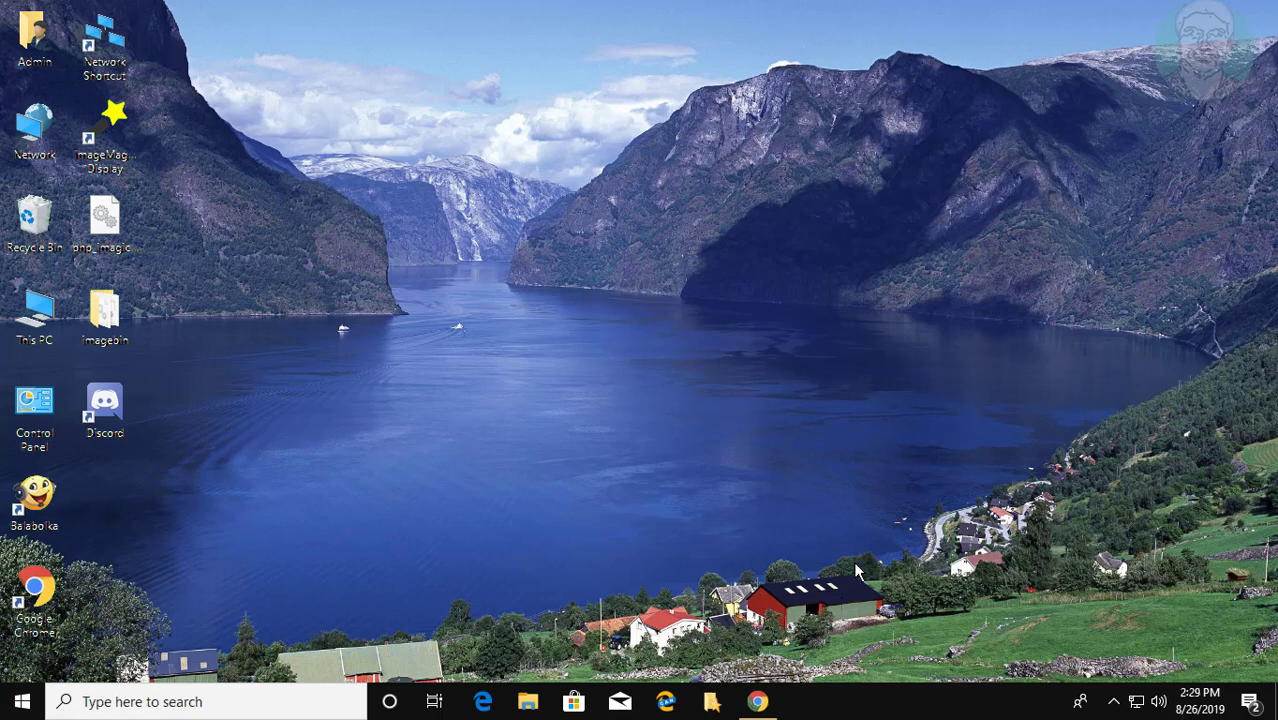
Open Task Manager, end the Discord (32 bit) background processes, and close Task Manager
{"action": "right_click", "coordinate": [962, 704]}
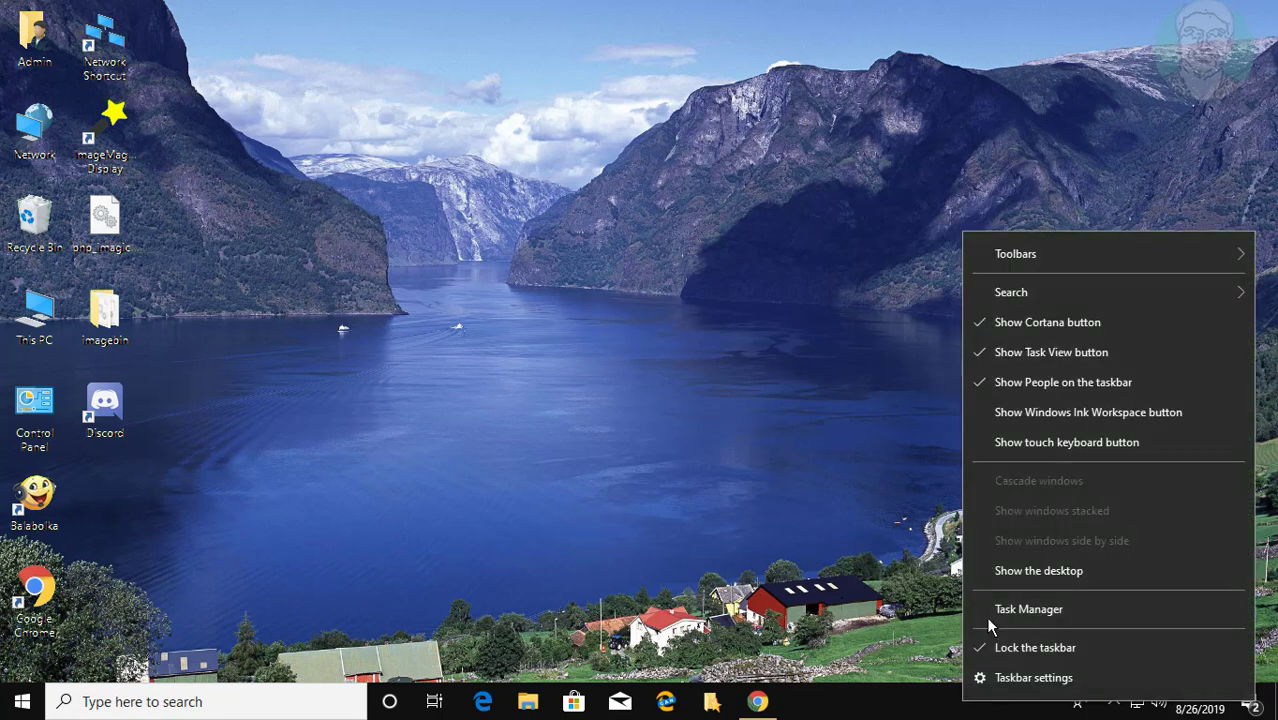
{"action": "left_click", "coordinate": [1037, 610]}
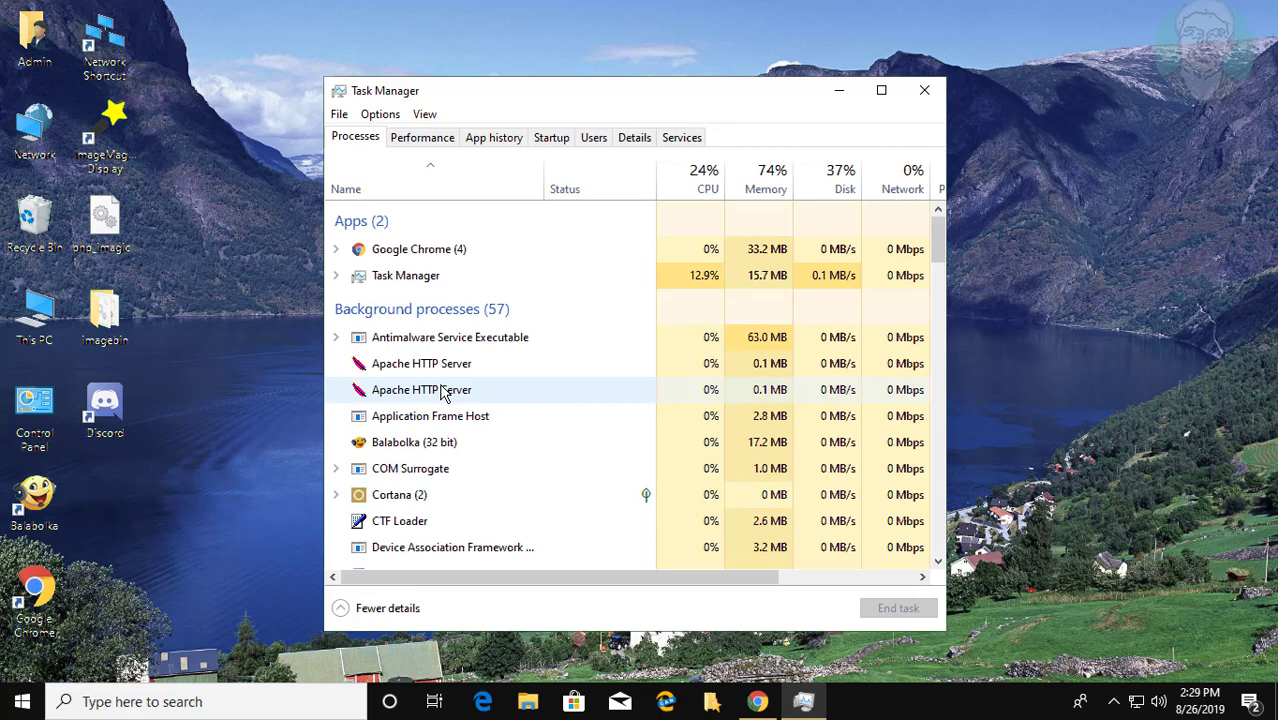
{"action": "key", "text": "d"}
{"action": "scroll", "coordinate": [447, 393], "scroll_direction": "down", "scroll_amount": 3}
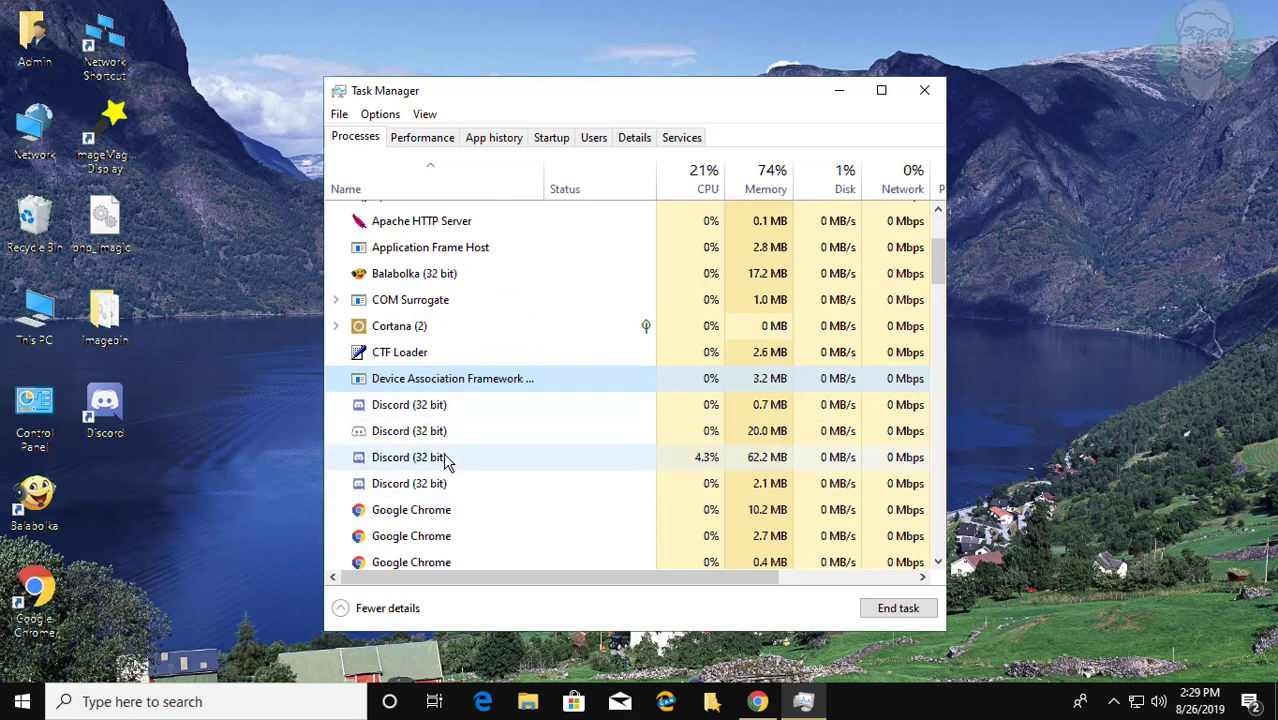
{"action": "scroll", "coordinate": [463, 414], "scroll_direction": "down", "scroll_amount": 1}
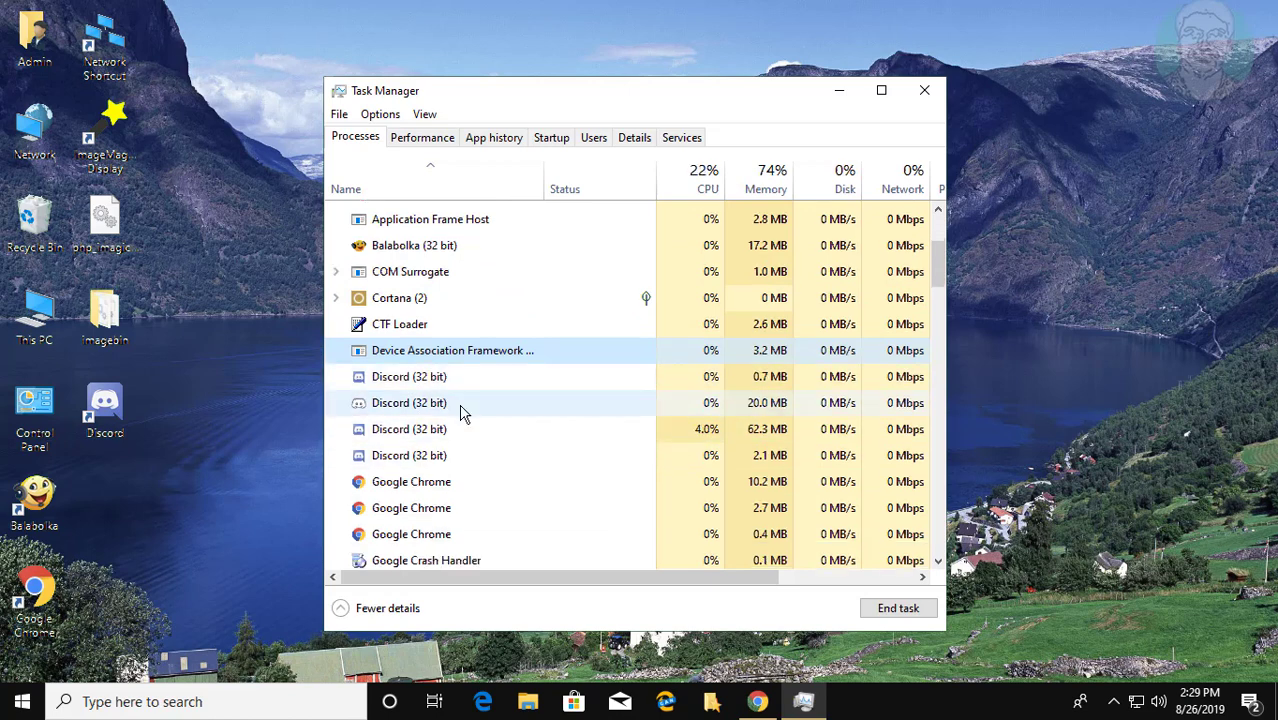
{"action": "right_click", "coordinate": [401, 383]}
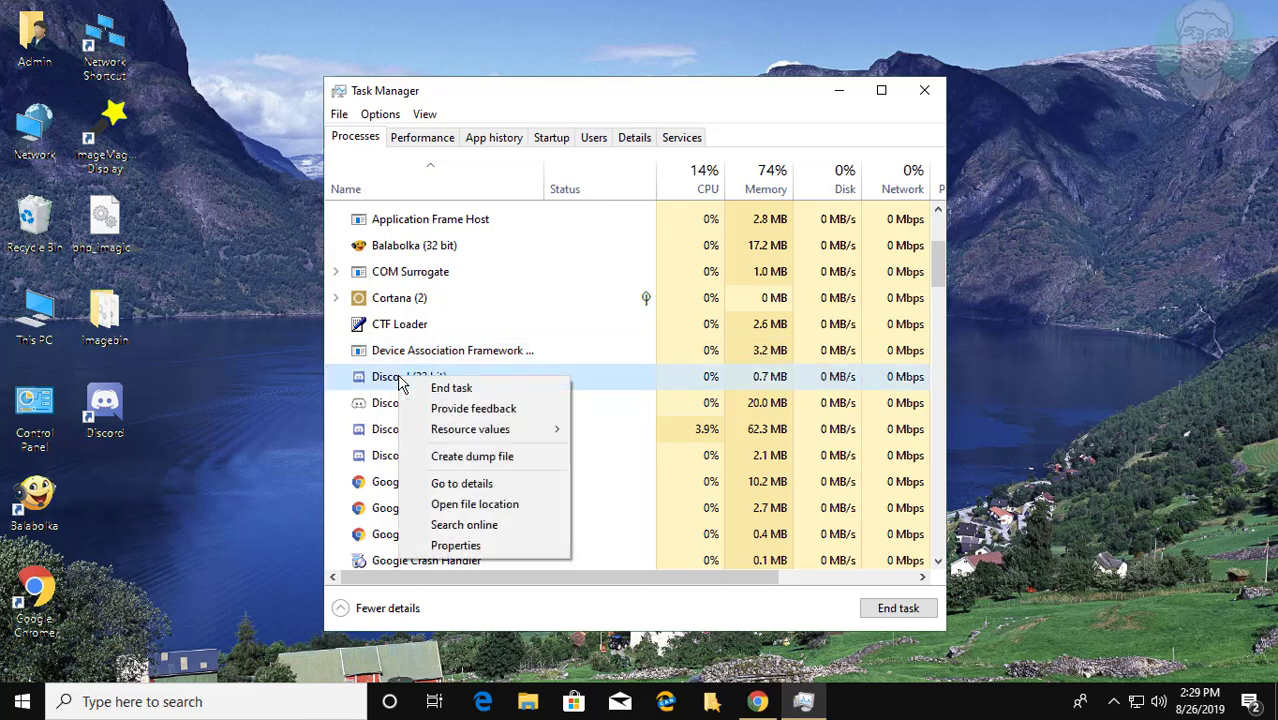
{"action": "left_click", "coordinate": [460, 397]}
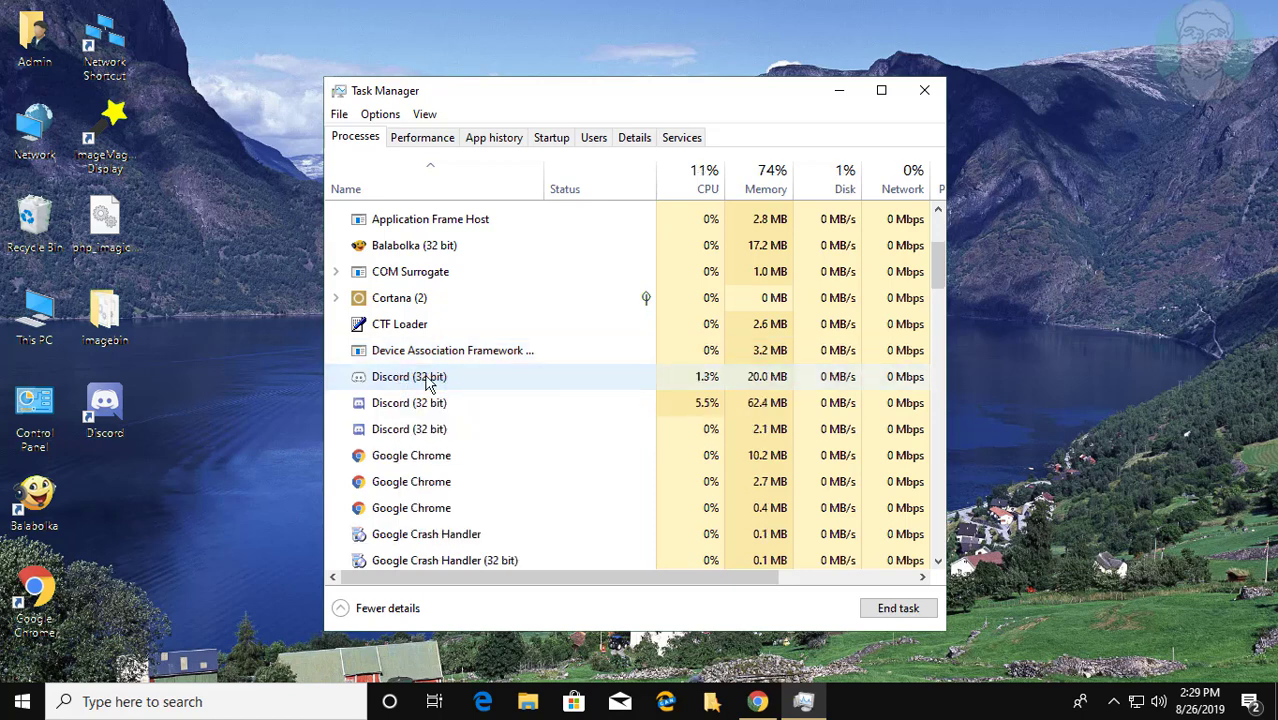
{"action": "right_click", "coordinate": [427, 383]}
{"action": "left_click", "coordinate": [489, 397]}
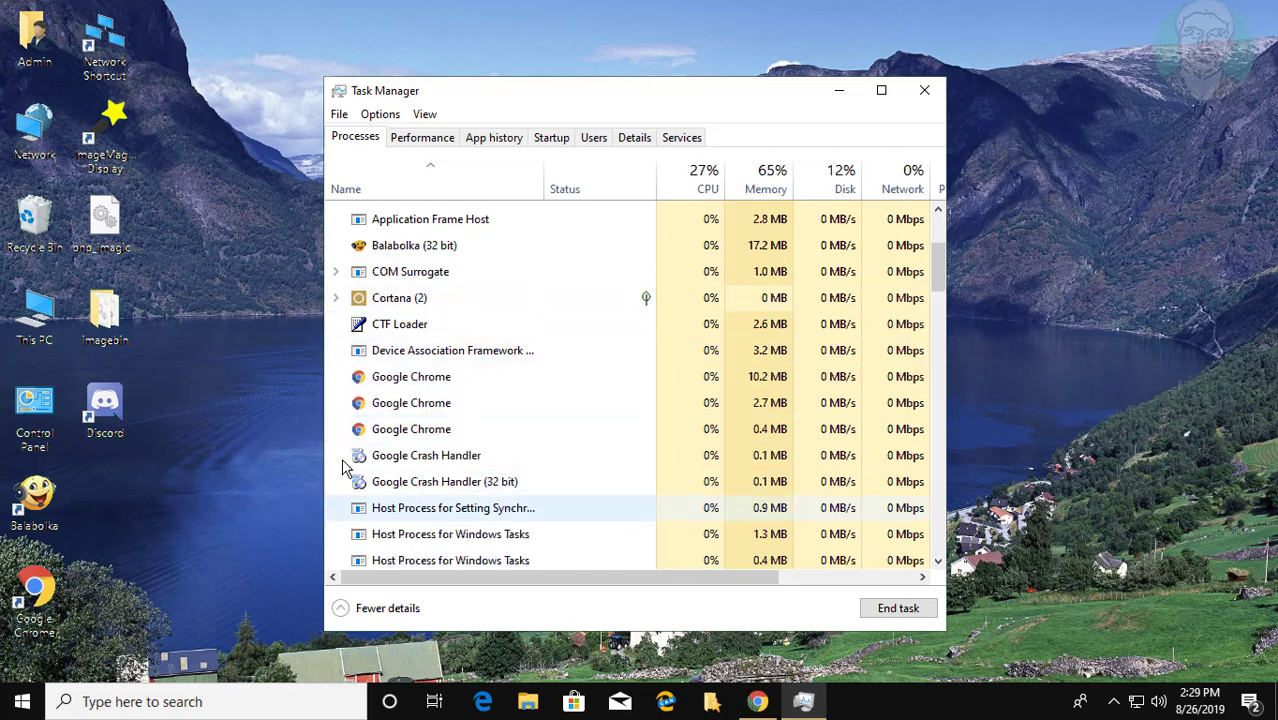
{"action": "left_click", "coordinate": [921, 92]}
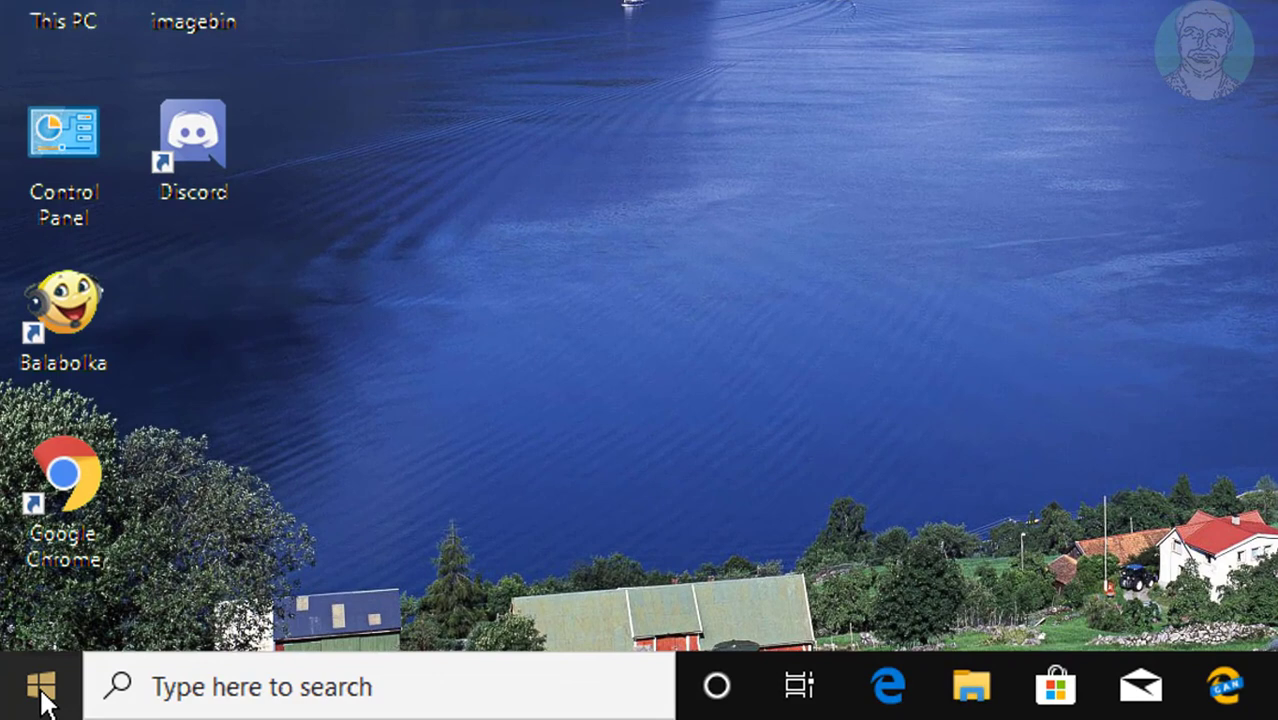
Open the roaming application data folder by running %appdata% from the Run dialog
{"action": "right_click", "coordinate": [45, 700]}
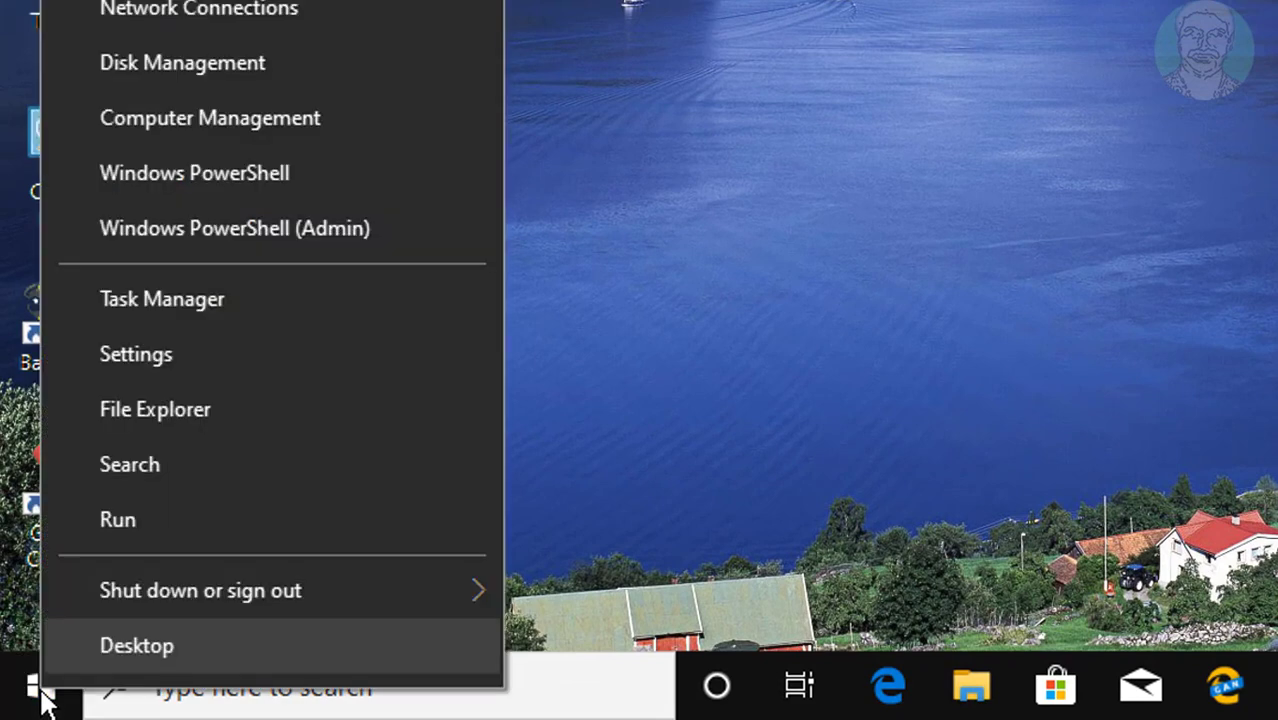
{"action": "left_click", "coordinate": [160, 516]}
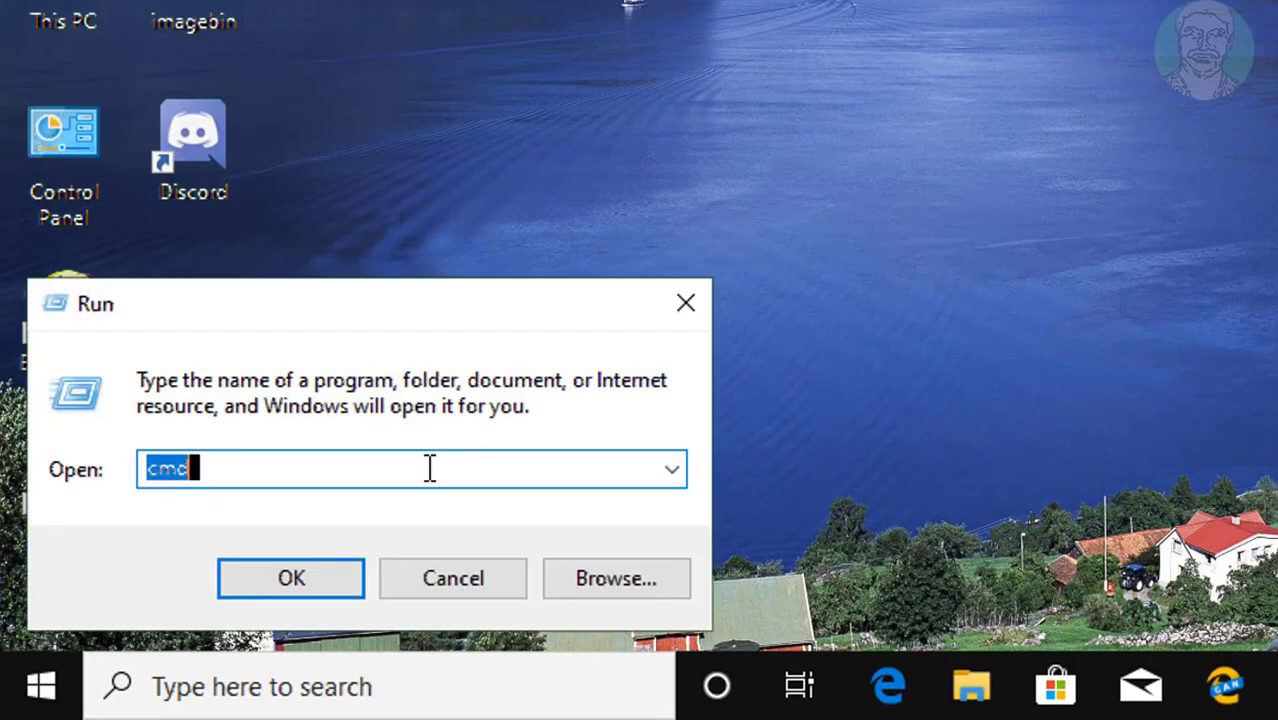
{"action": "type", "text": "%a"}
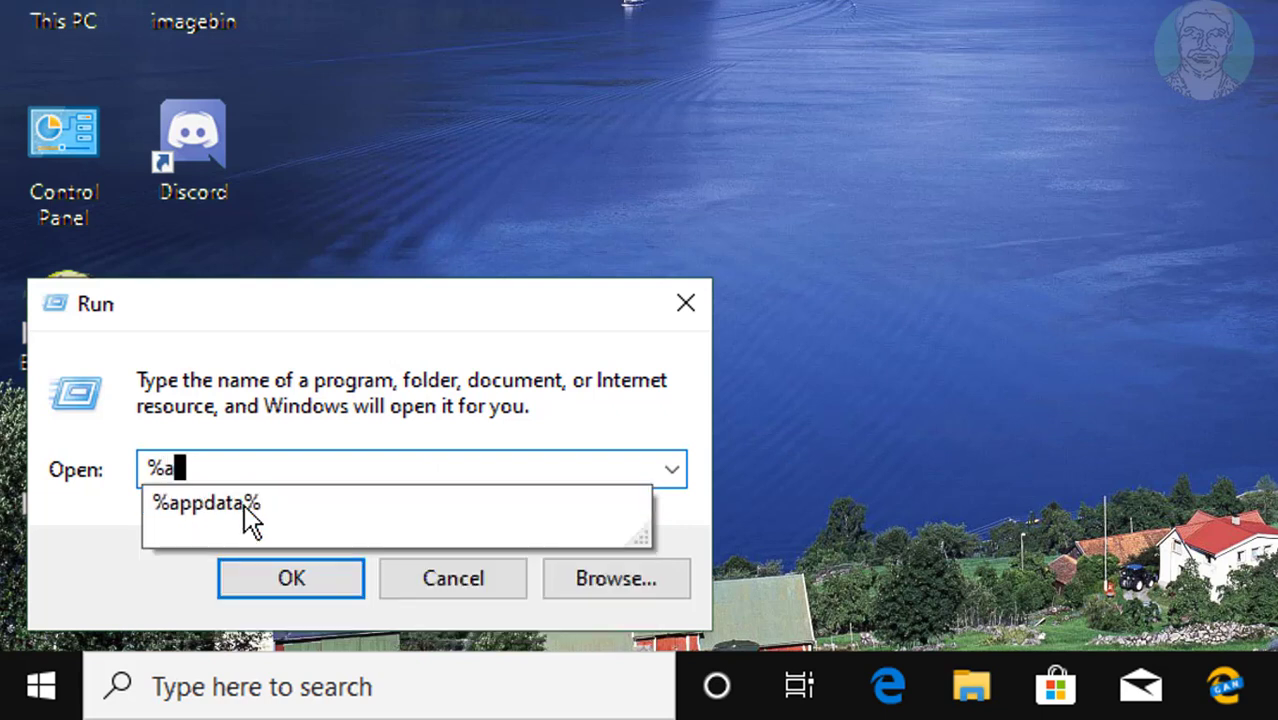
{"action": "type", "text": "ppdata"}
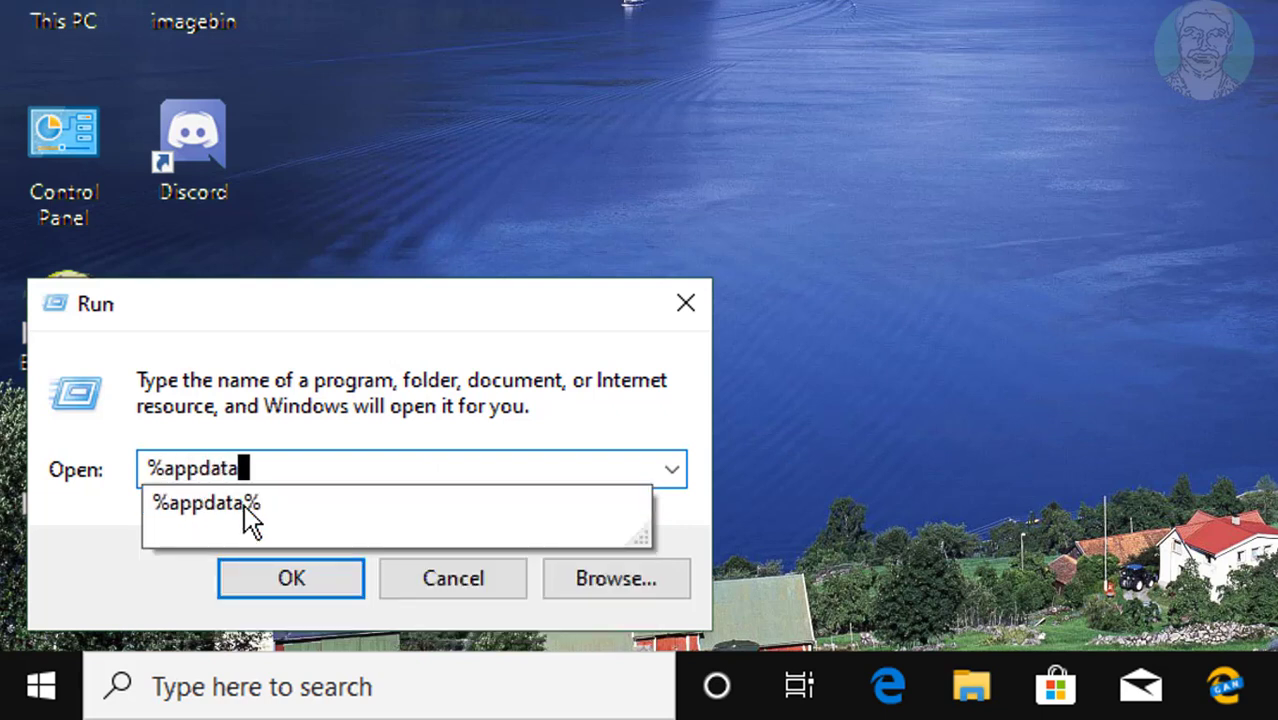
{"action": "left_click", "coordinate": [244, 506]}
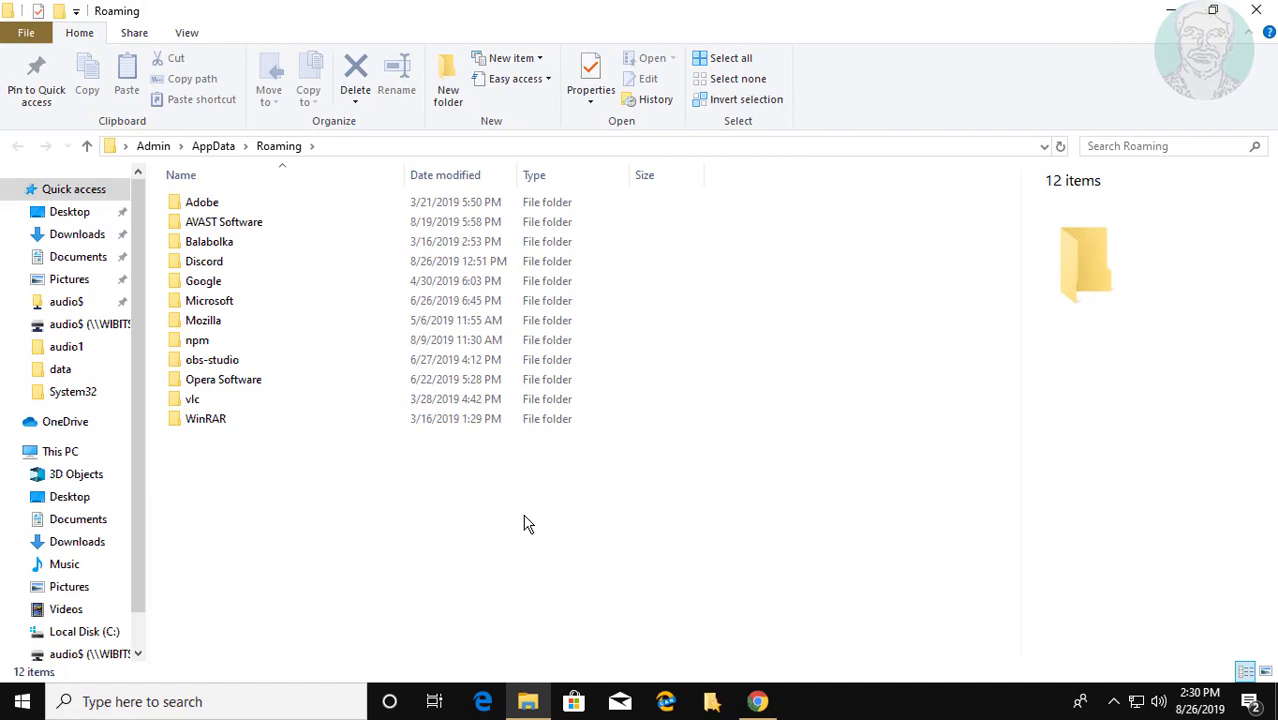
Delete the Discord folder from AppData\Roaming and close the File Explorer window
{"action": "left_click", "coordinate": [214, 270]}
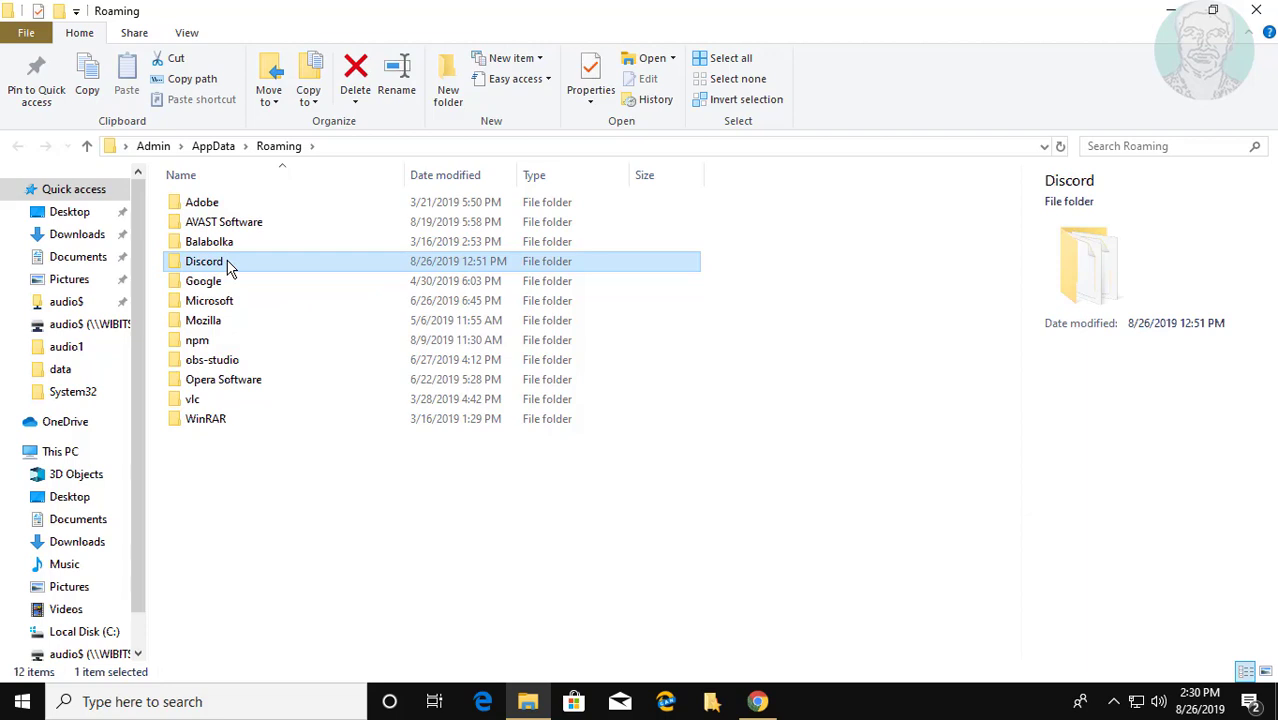
{"action": "right_click", "coordinate": [228, 266]}
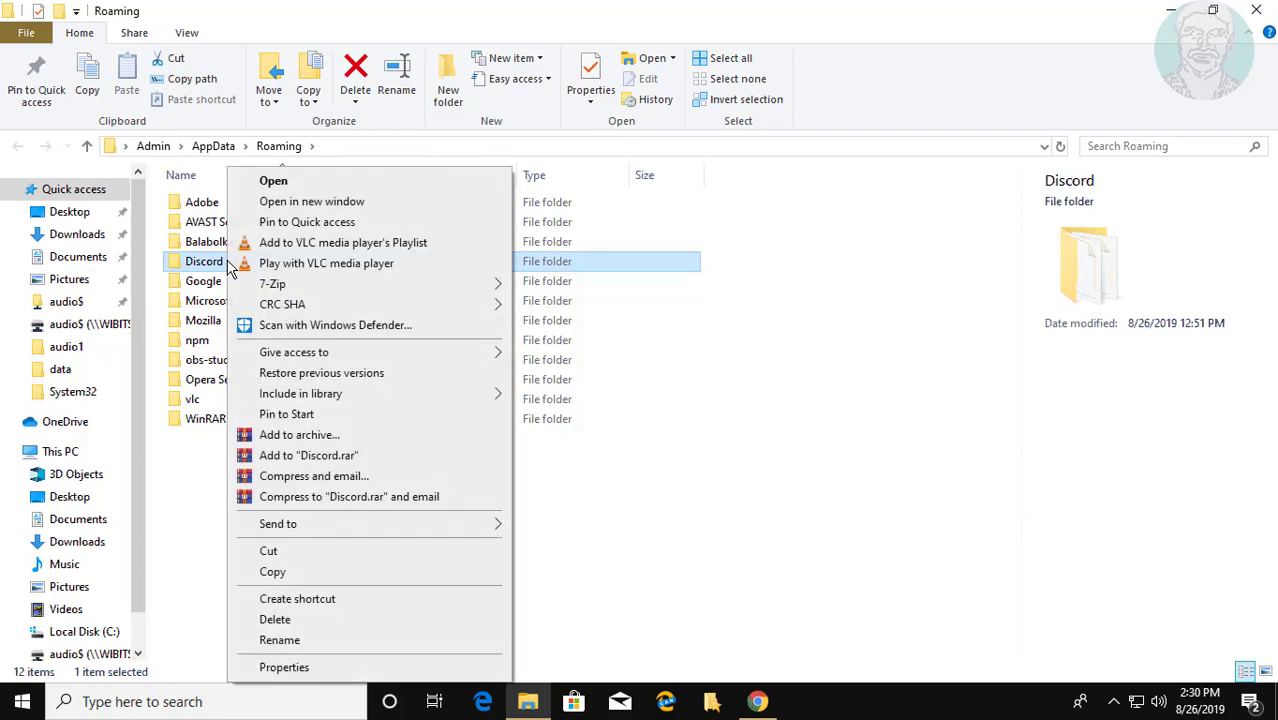
{"action": "left_click", "coordinate": [297, 620]}
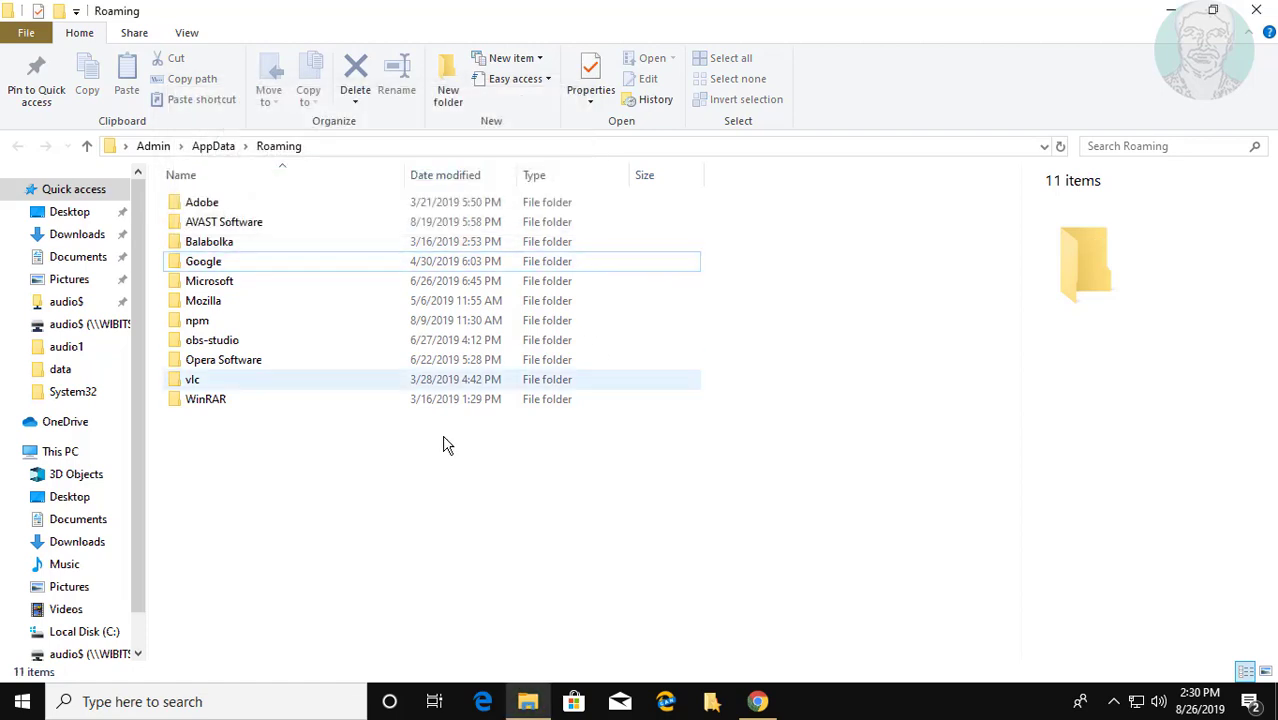
{"action": "left_click", "coordinate": [1256, 10]}
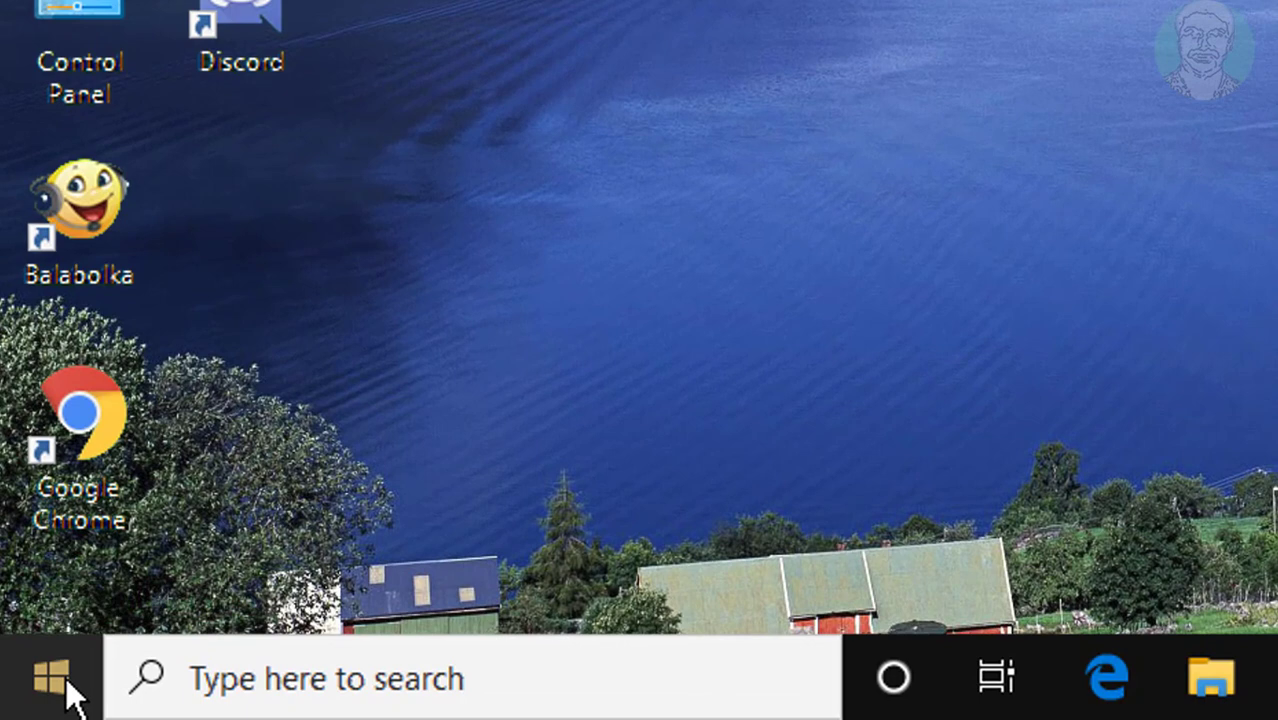
Open the local application data folder by running %localappdata% from the Run dialog
{"action": "right_click", "coordinate": [60, 685]}
{"action": "left_click", "coordinate": [252, 482]}
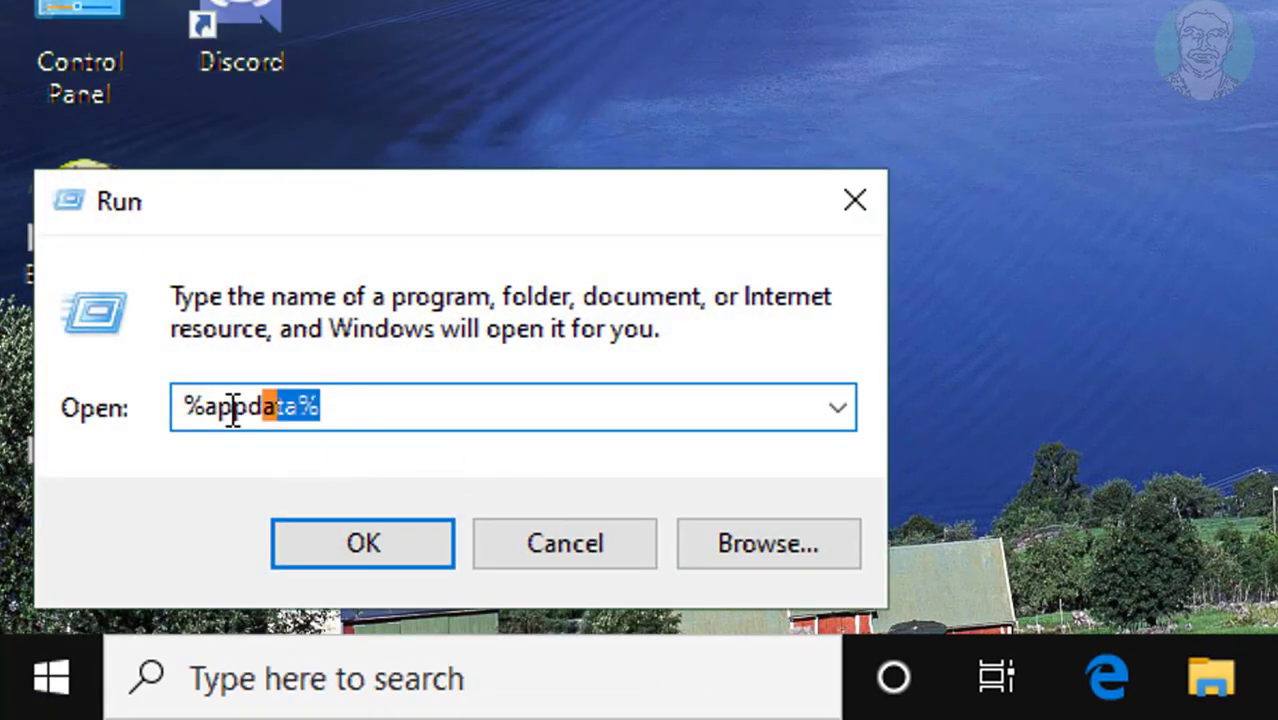
{"action": "key", "text": "BackSpace"}
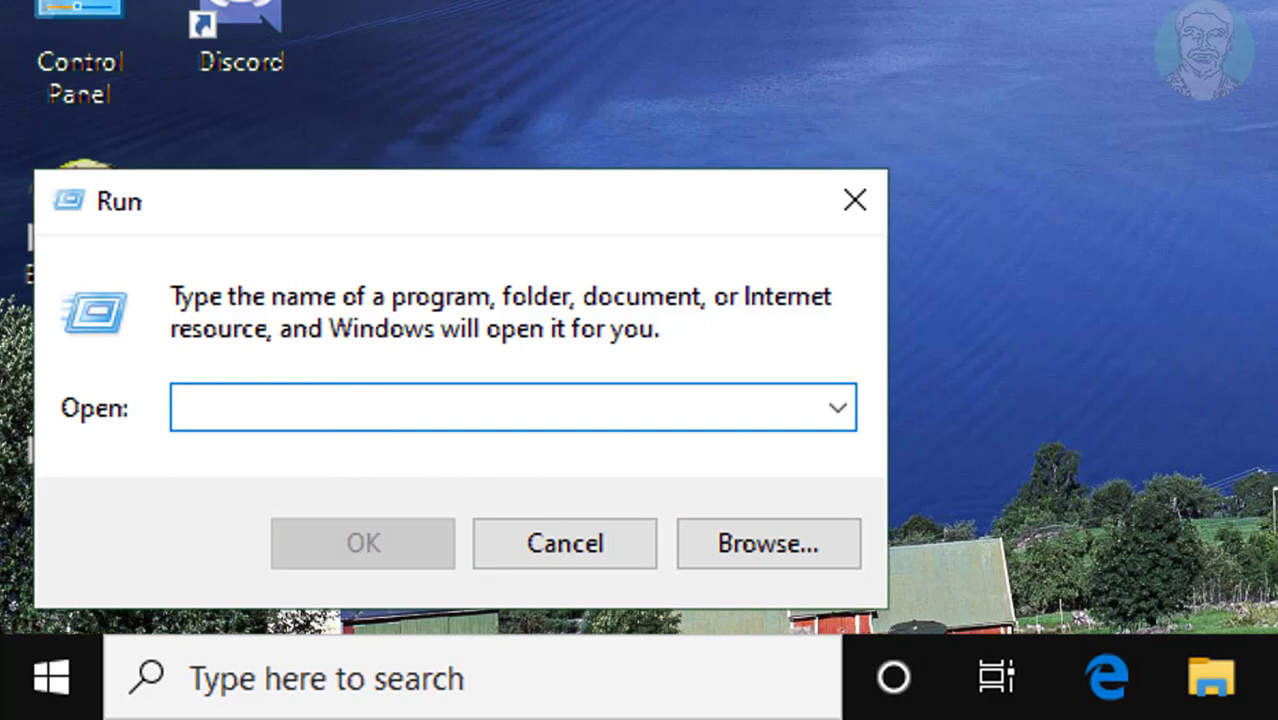
{"action": "type", "text": "%"}
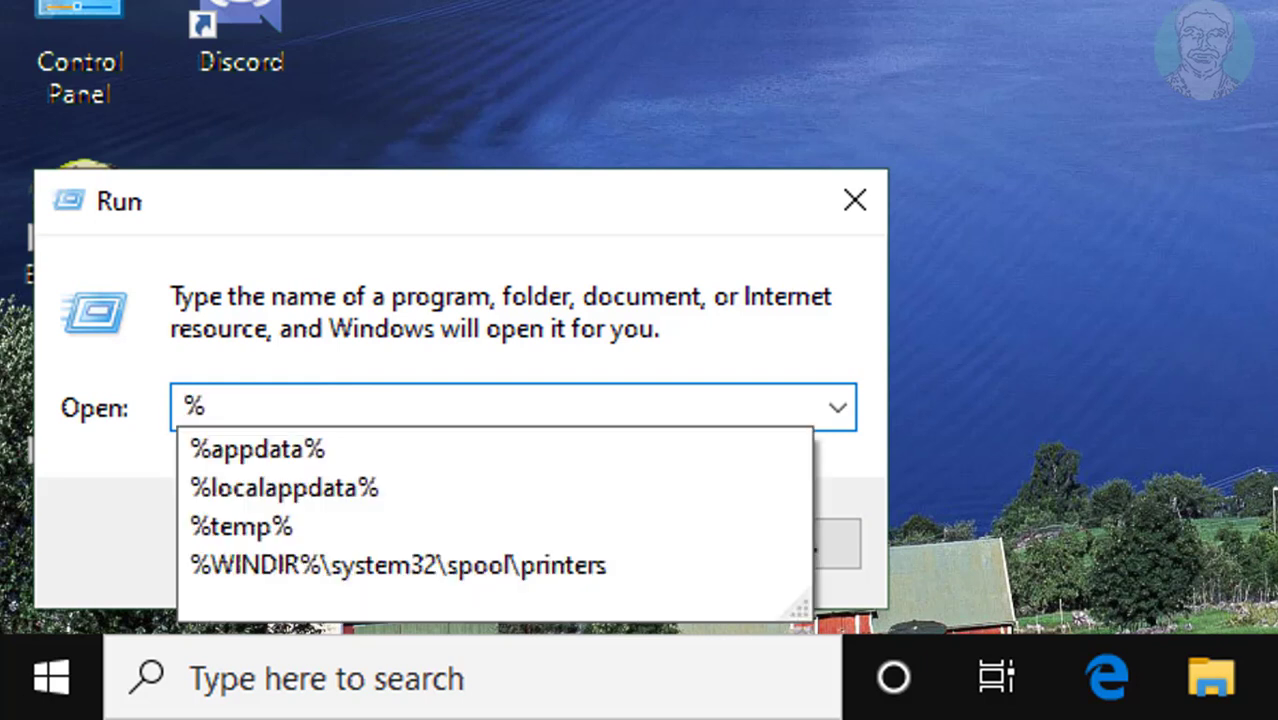
{"action": "type", "text": "localapp"}
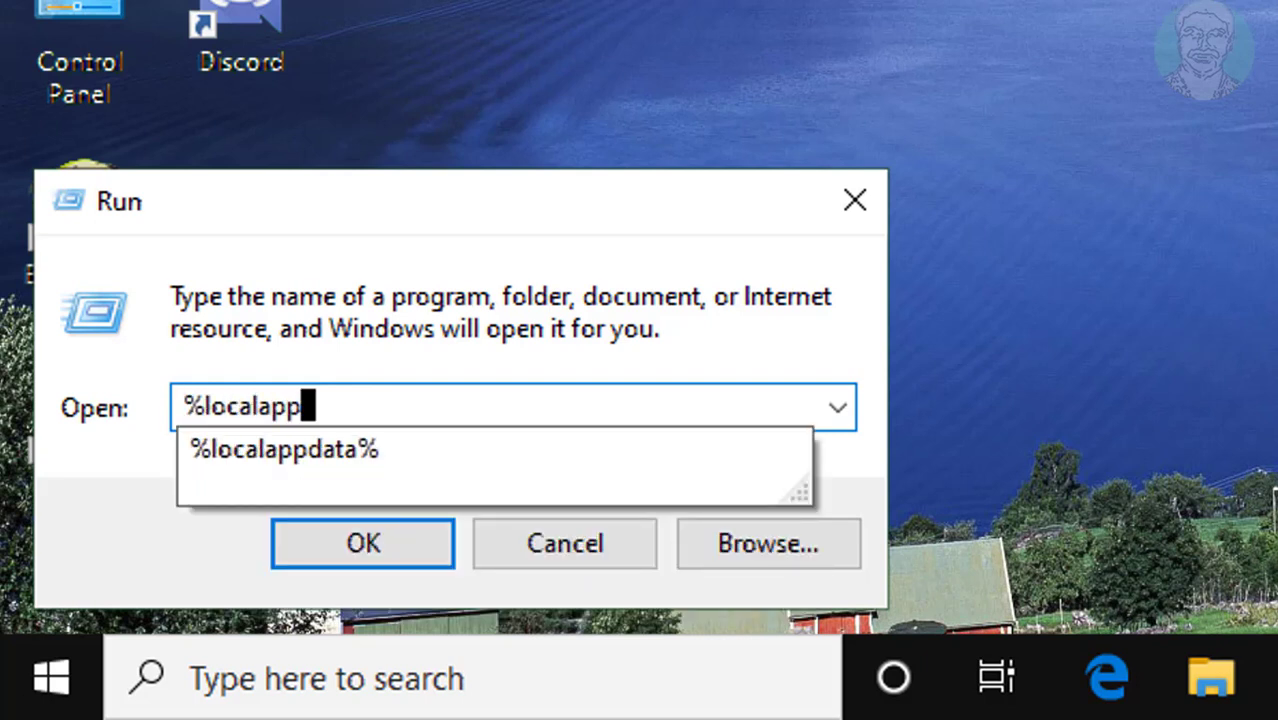
{"action": "type", "text": "data"}
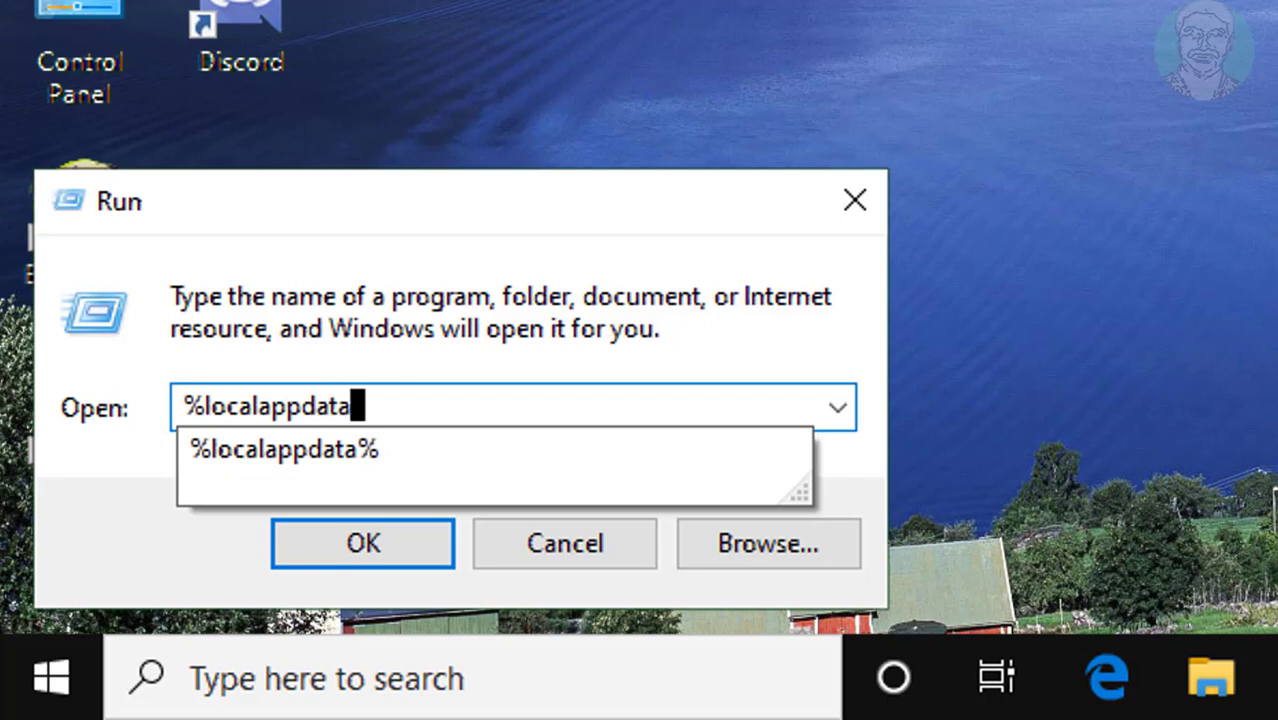
{"action": "type", "text": "%"}
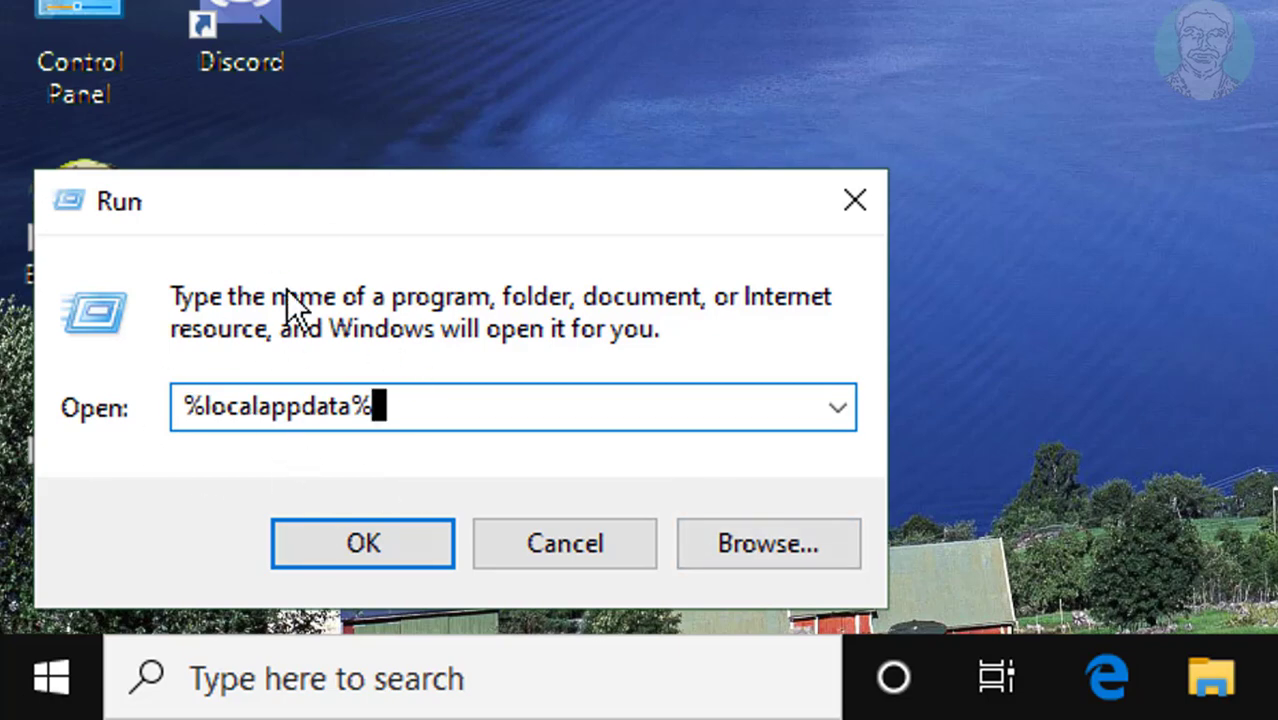
{"action": "left_click", "coordinate": [413, 542]}
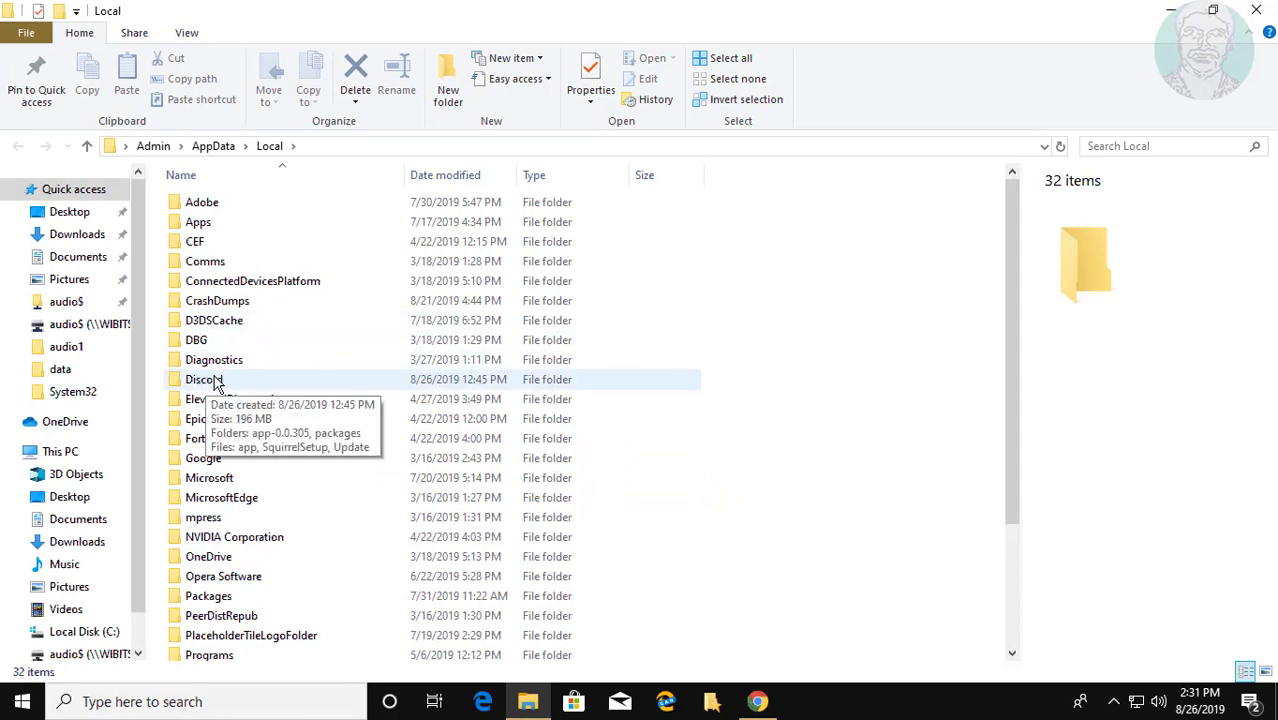
Delete the Discord folder from AppData\Local and close the File Explorer window
{"action": "left_click", "coordinate": [215, 382]}
{"action": "right_click", "coordinate": [215, 382]}
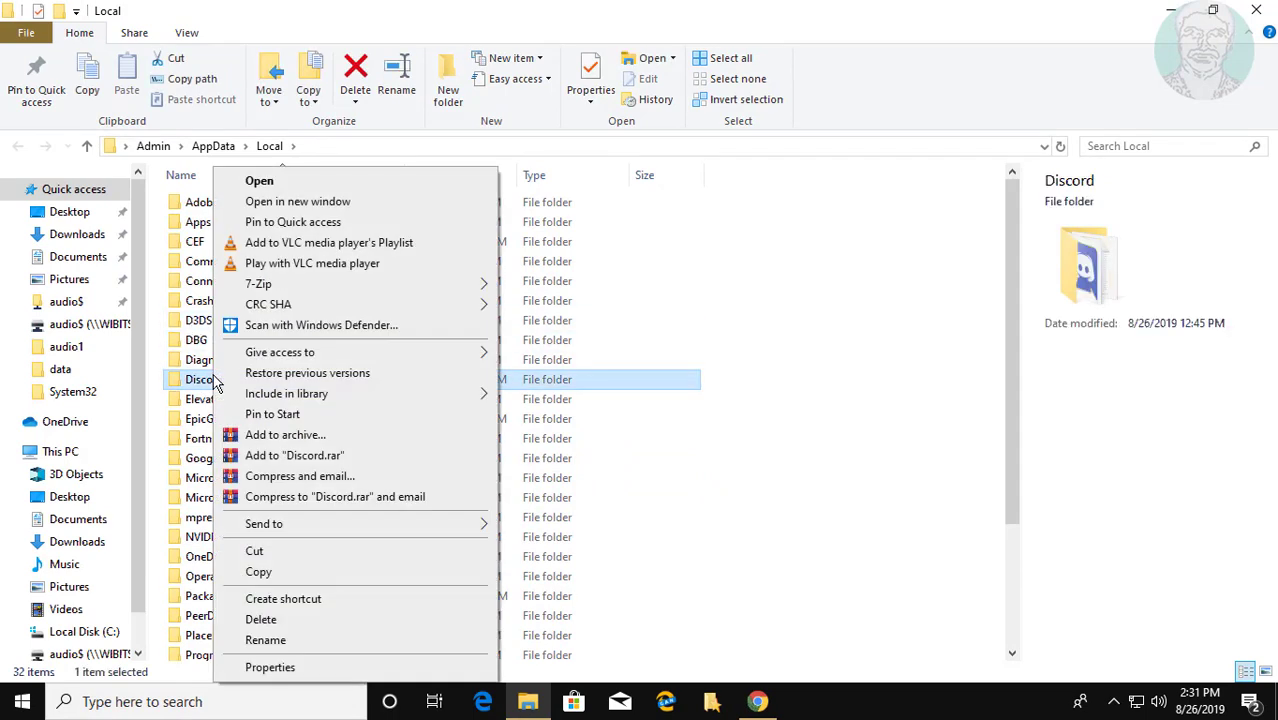
{"action": "left_click", "coordinate": [262, 619]}
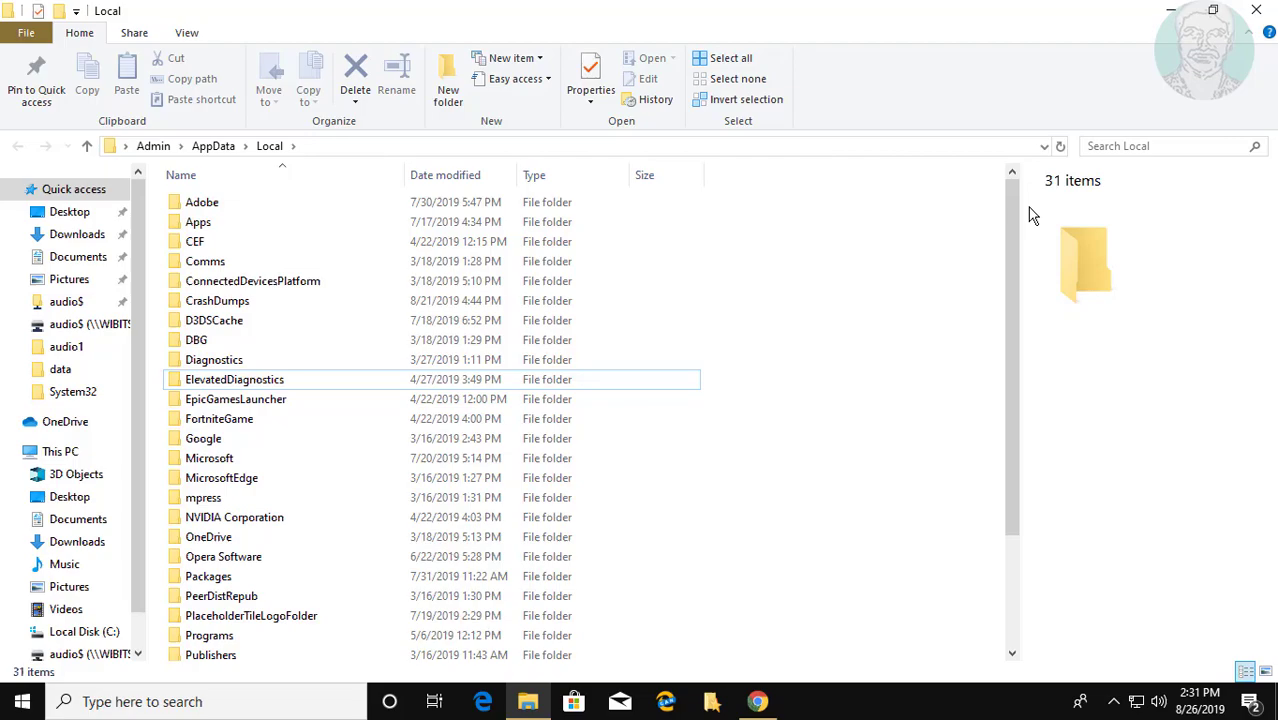
{"action": "left_click", "coordinate": [1257, 12]}
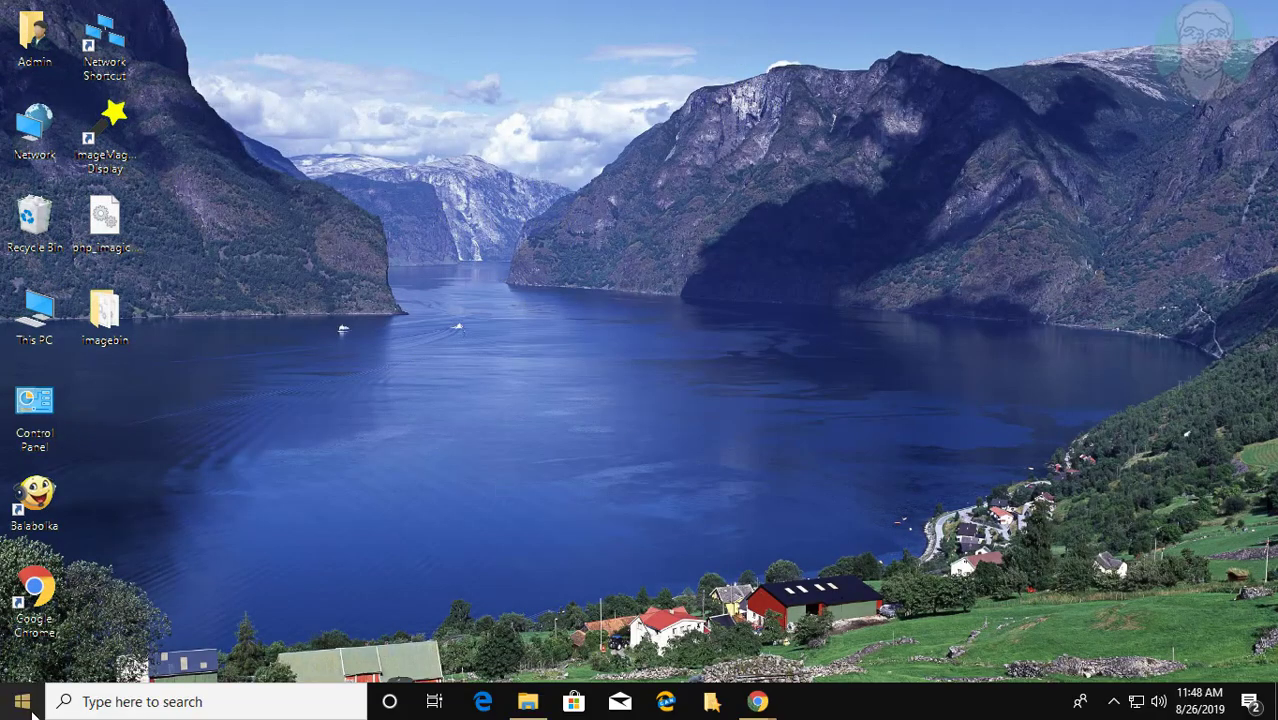
Restart the computer from the Windows power options
{"action": "left_click", "coordinate": [27, 710]}
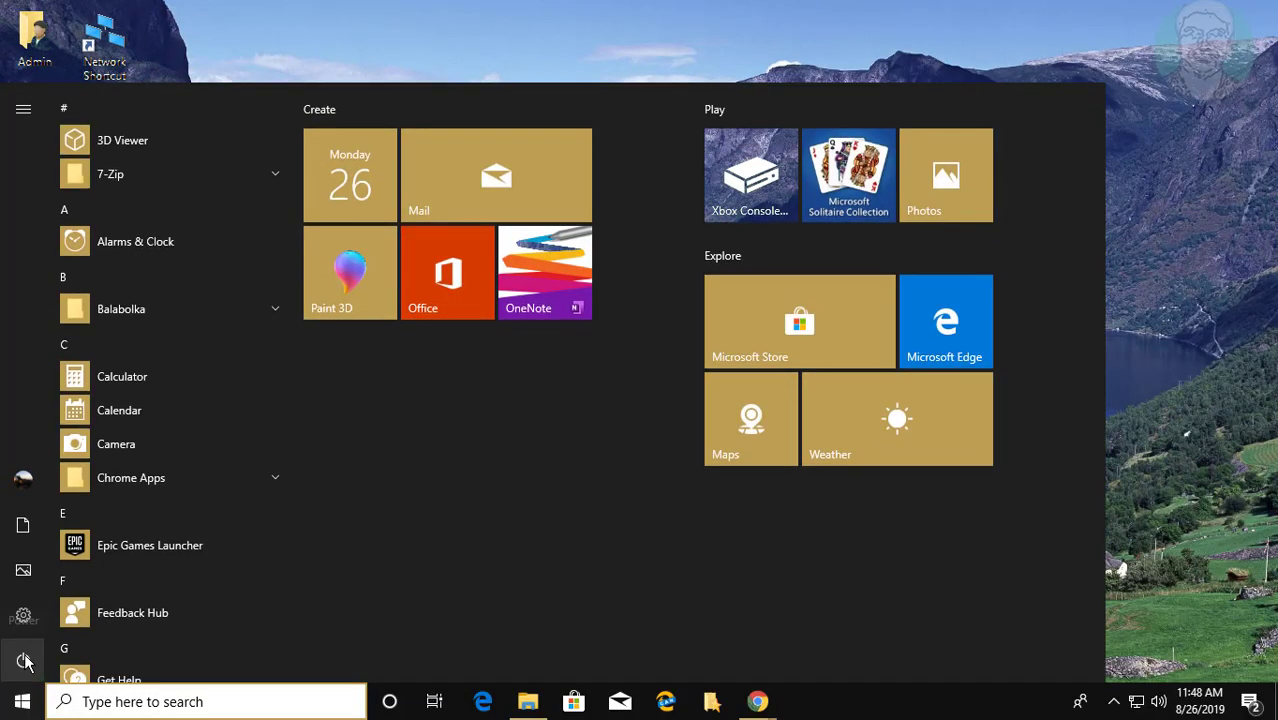
{"action": "left_click", "coordinate": [23, 660]}
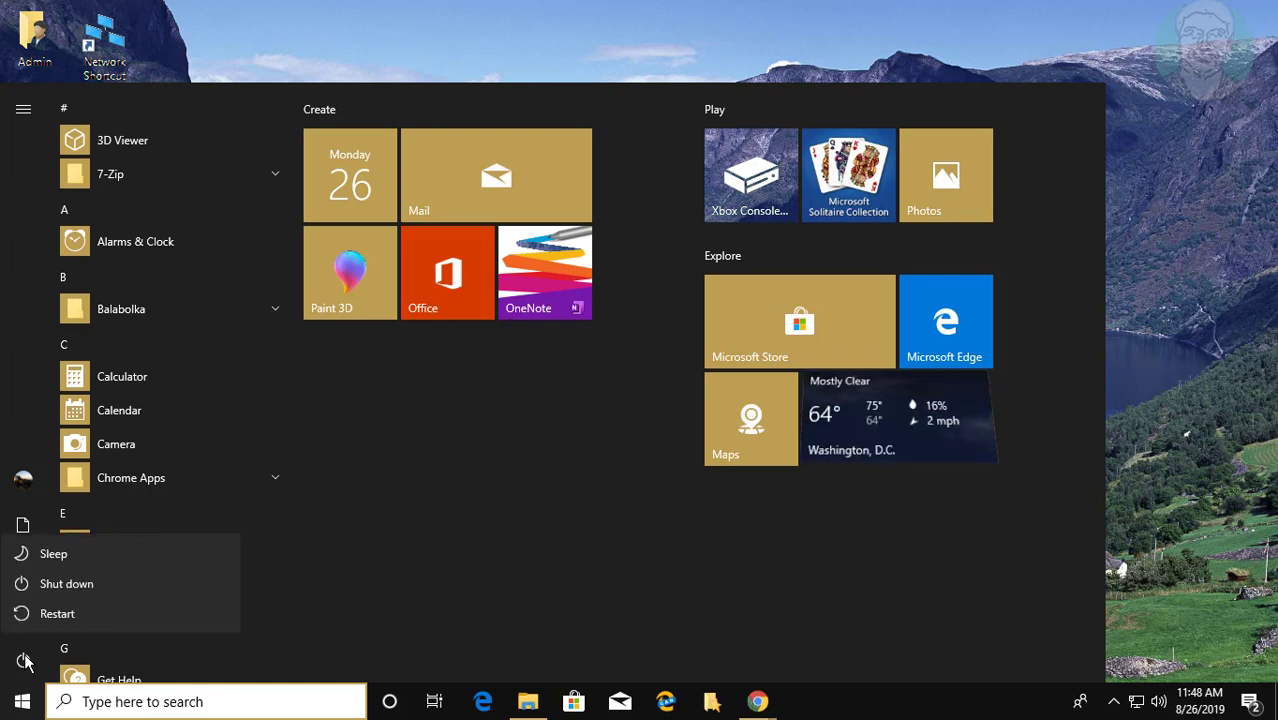
{"action": "left_click", "coordinate": [53, 609]}
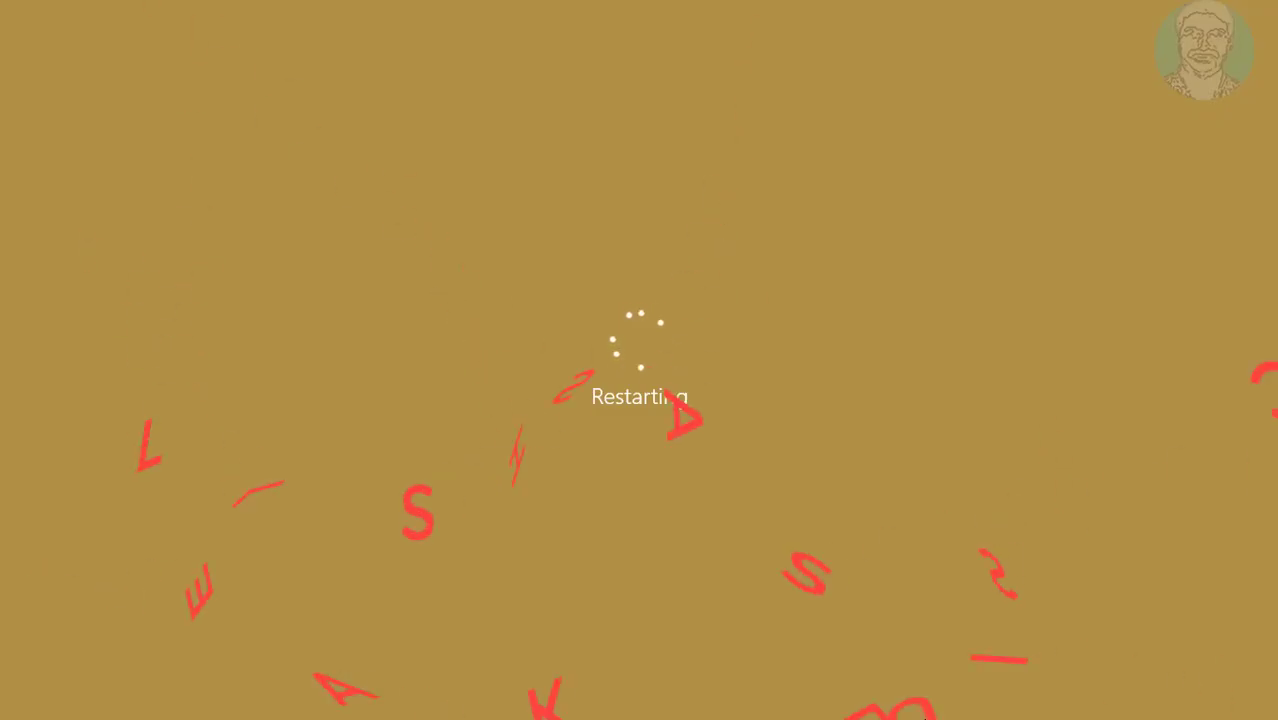